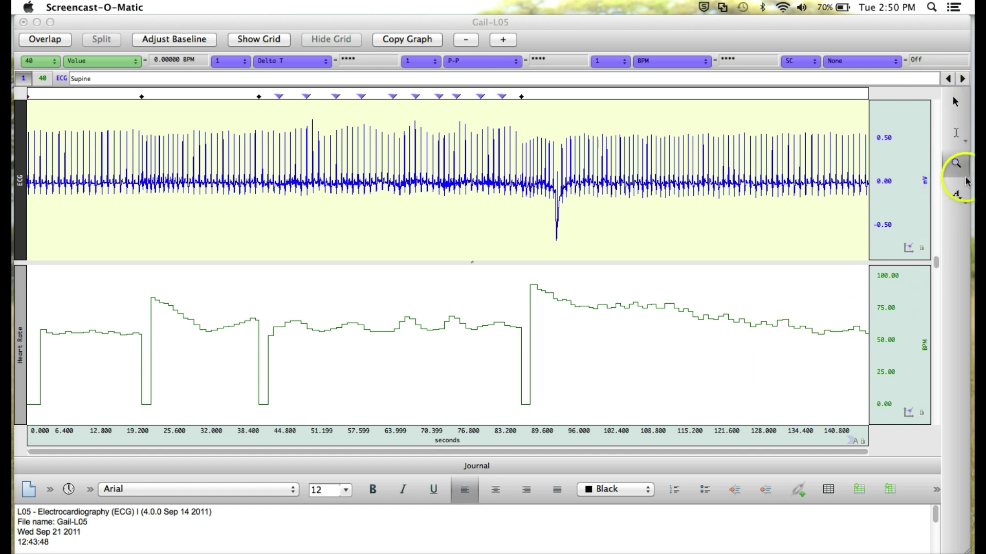
# Zoom the ECG and heart-rate graphs into the 108–136.8 second stretch with the Zoom tool.
pyautogui.click(955, 165)
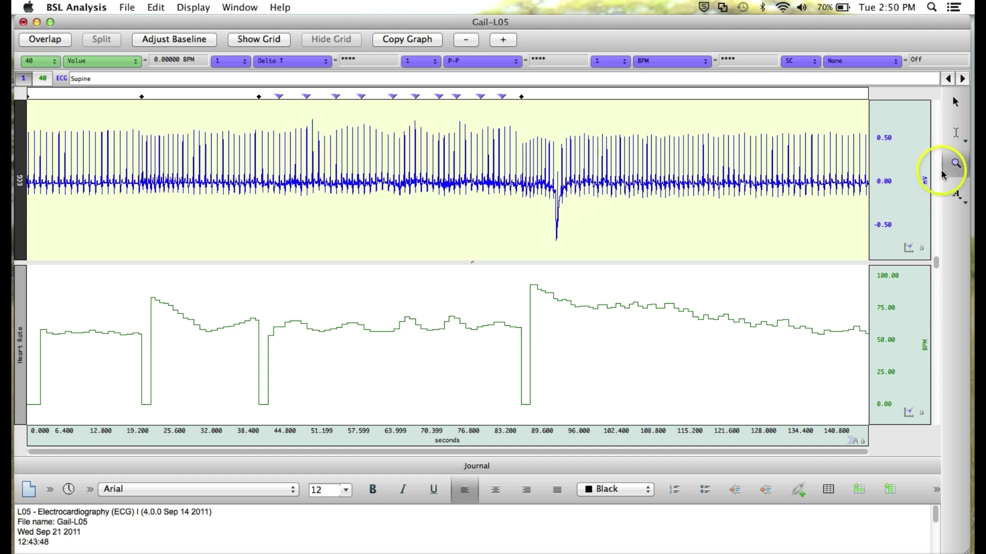
pyautogui.click(955, 164)
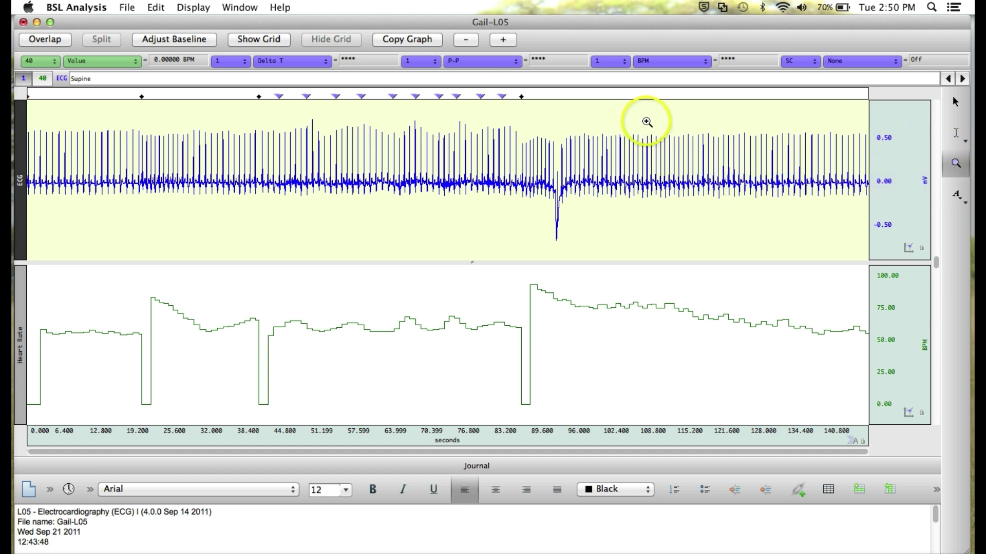
pyautogui.moveTo(646, 119); pyautogui.dragTo(816, 211)
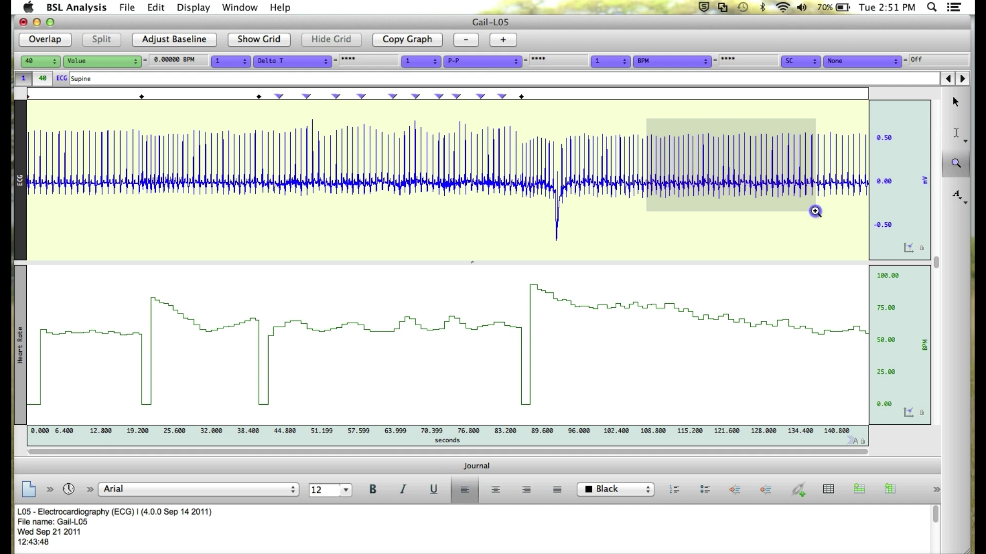
pyautogui.moveTo(816, 211); pyautogui.dragTo(815, 211)
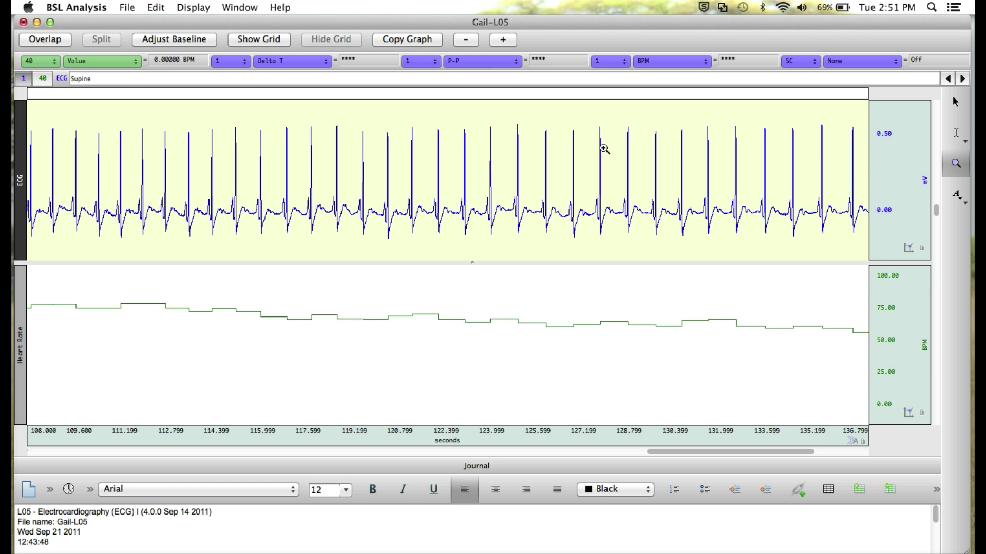
# Zoom further into the ECG and heart-rate traces with the magnifier.
pyautogui.click(581, 114)
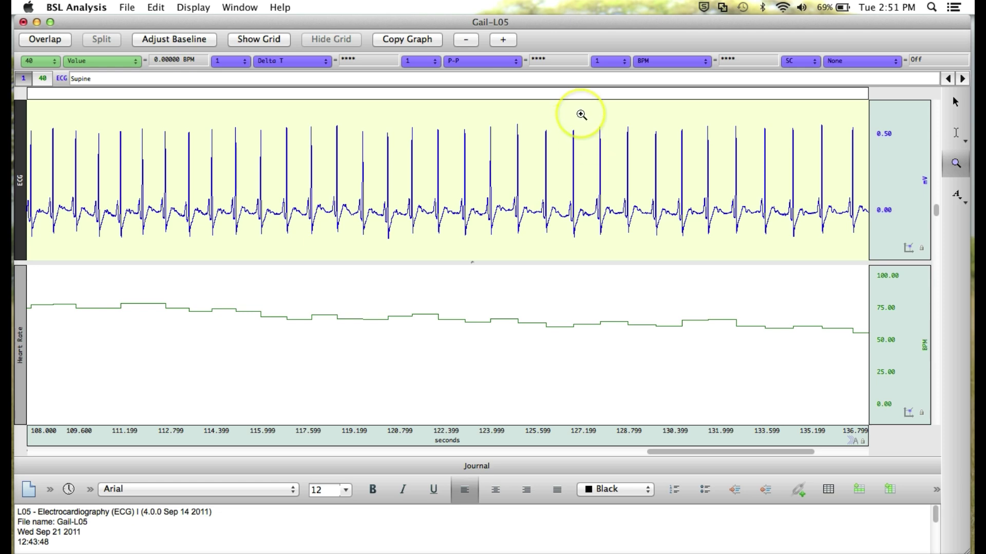
pyautogui.click(581, 114)
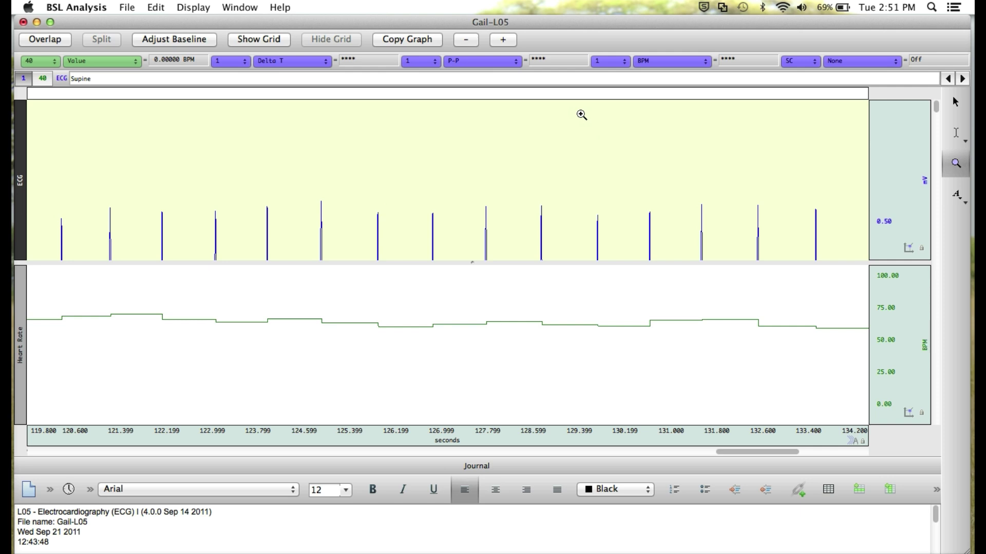
pyautogui.click(269, 284)
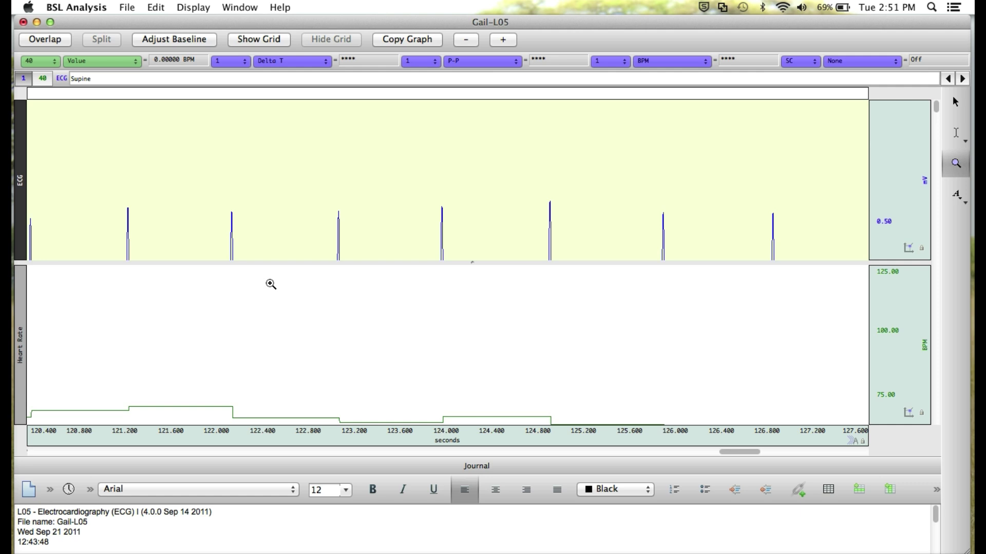
# Zoom Back twice to return to the 108–136.8 second view.
pyautogui.click(198, 7)
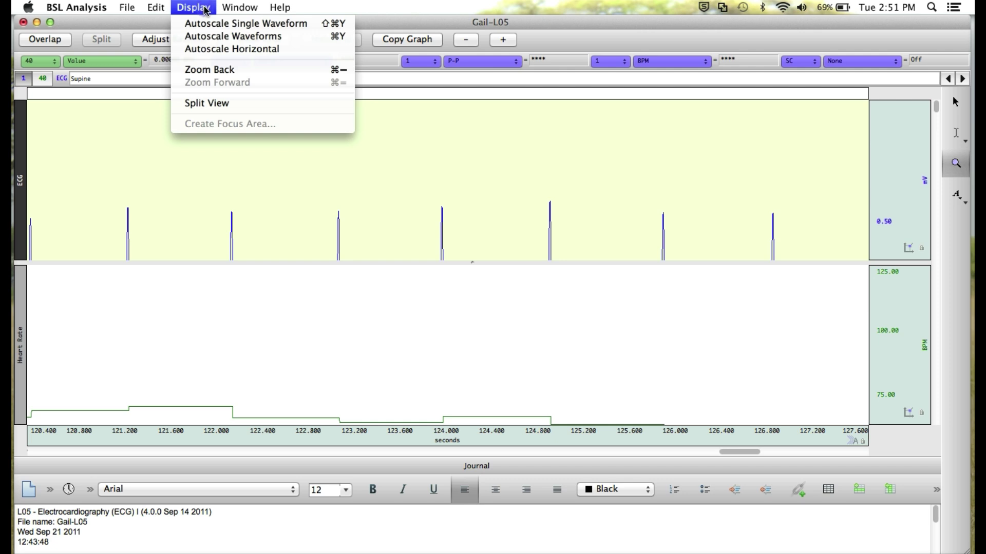
pyautogui.click(215, 70)
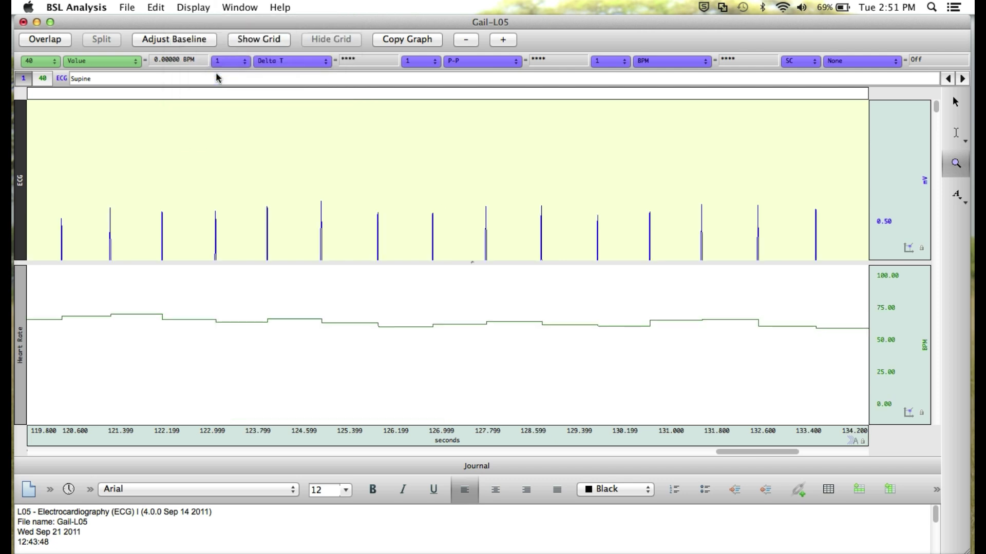
pyautogui.click(194, 7)
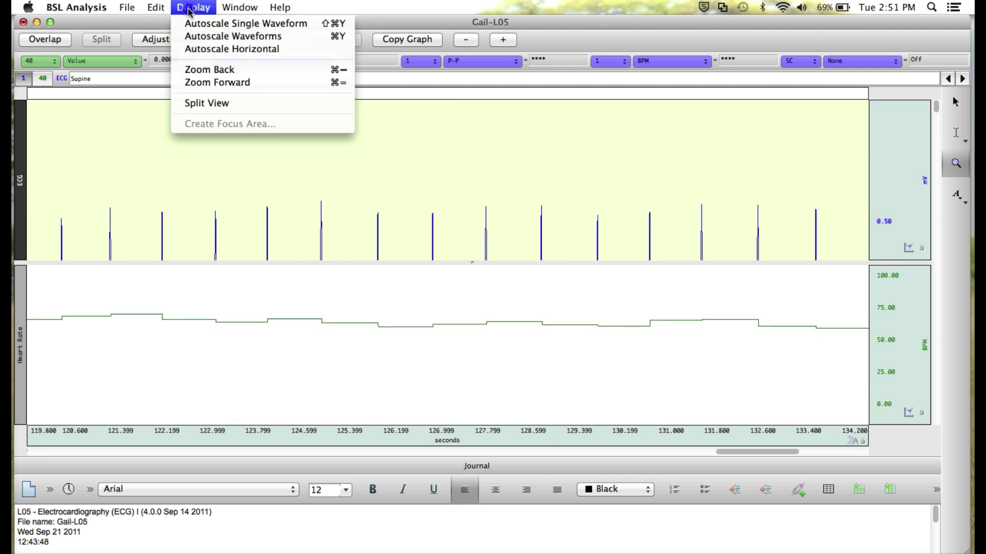
pyautogui.click(204, 70)
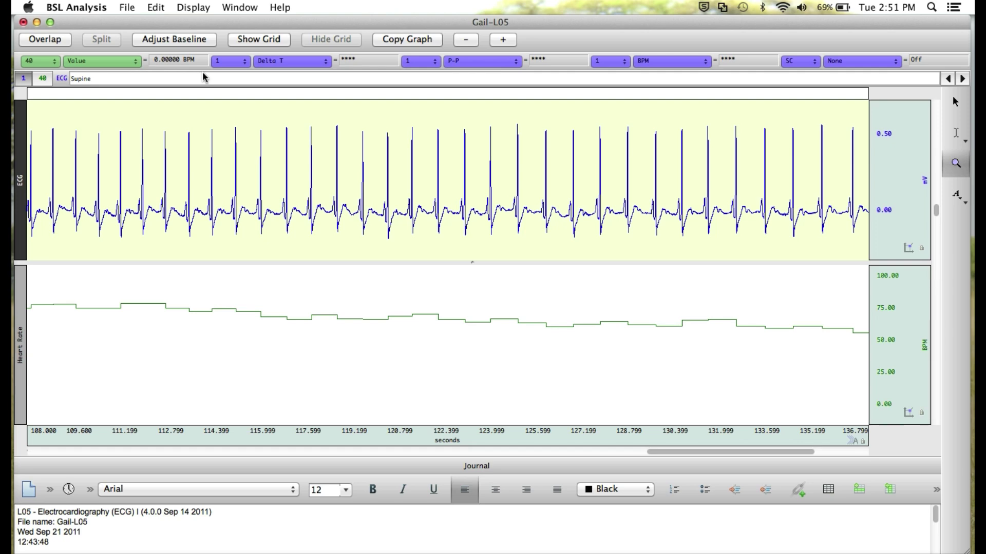
# Autoscale both waveforms to fill their plots over roughly 114.8–121.6 seconds.
pyautogui.click(337, 103)
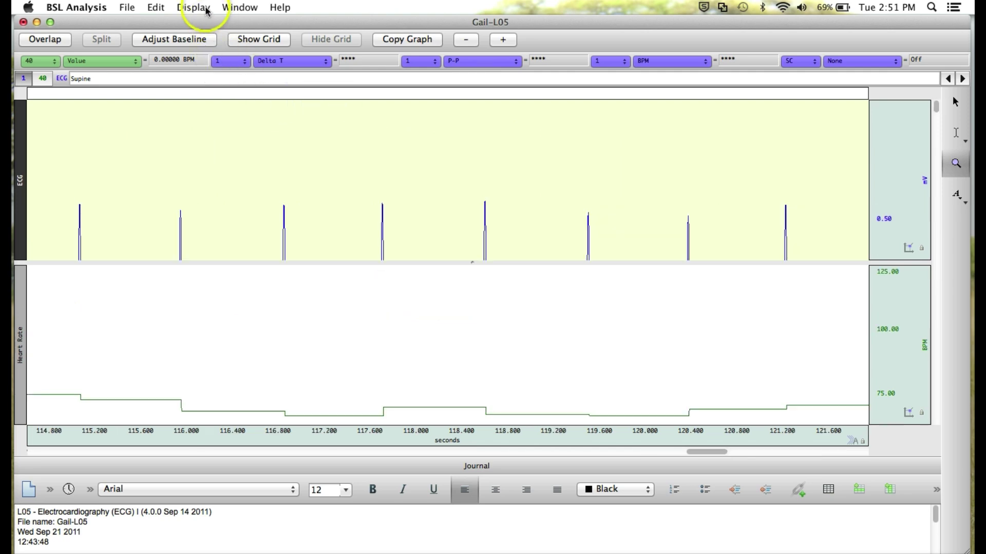
pyautogui.click(204, 7)
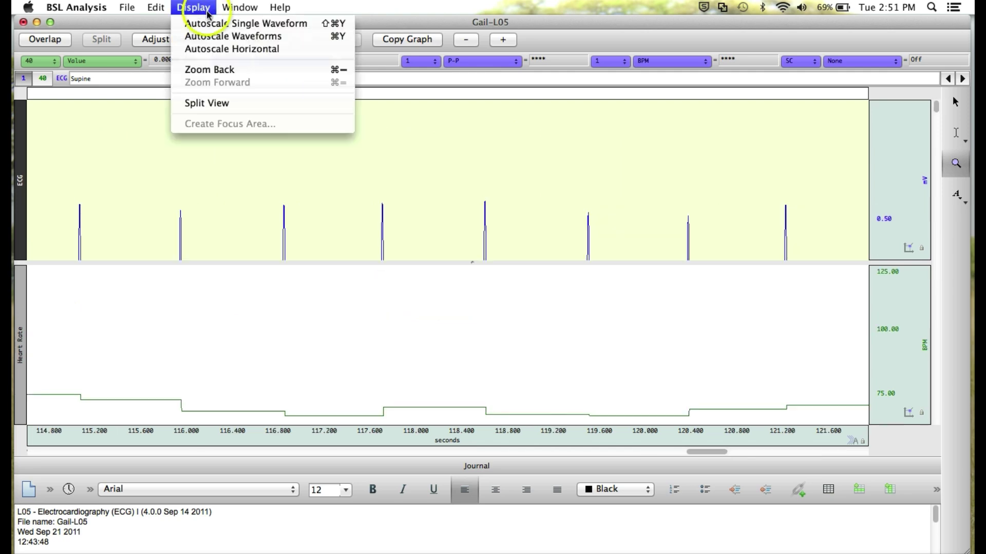
pyautogui.click(227, 37)
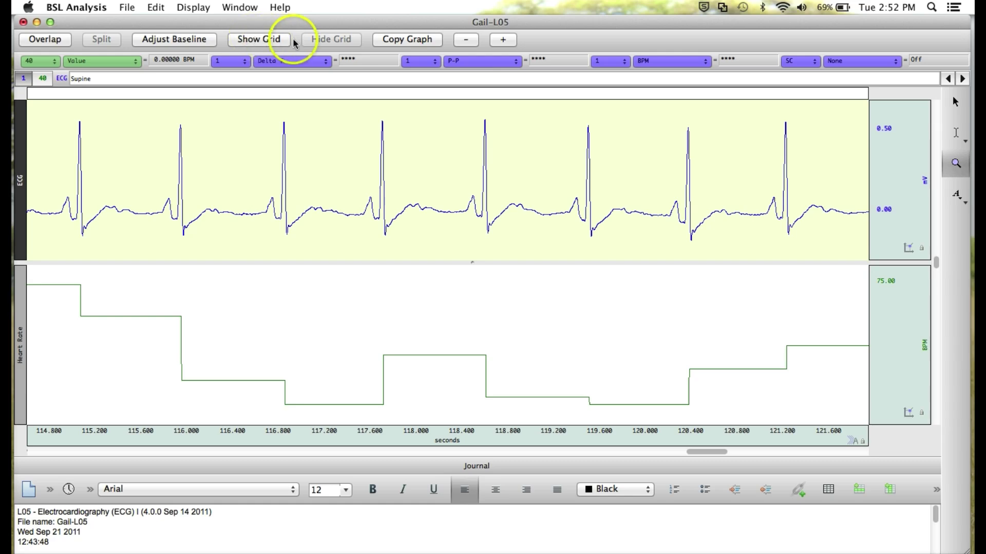
pyautogui.click(264, 41)
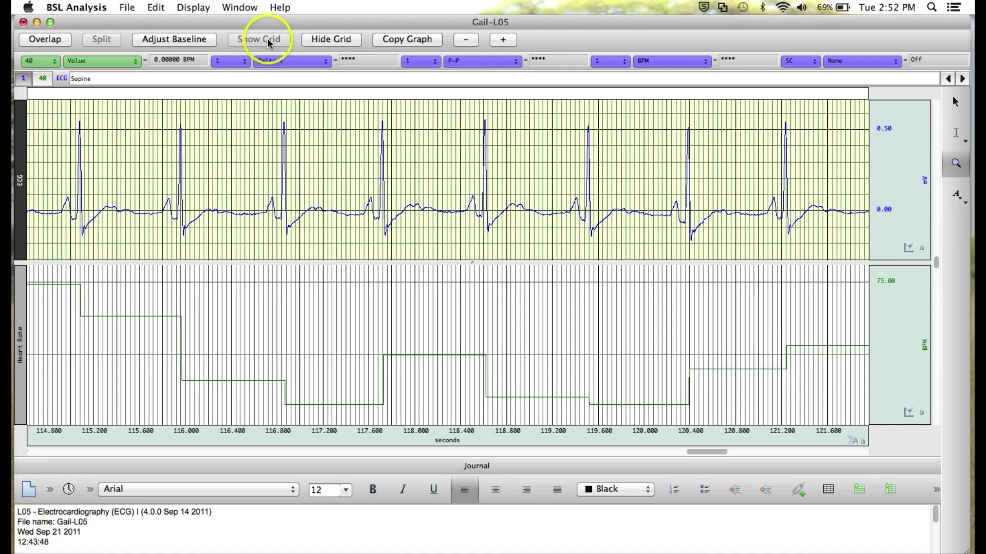
pyautogui.click(337, 43)
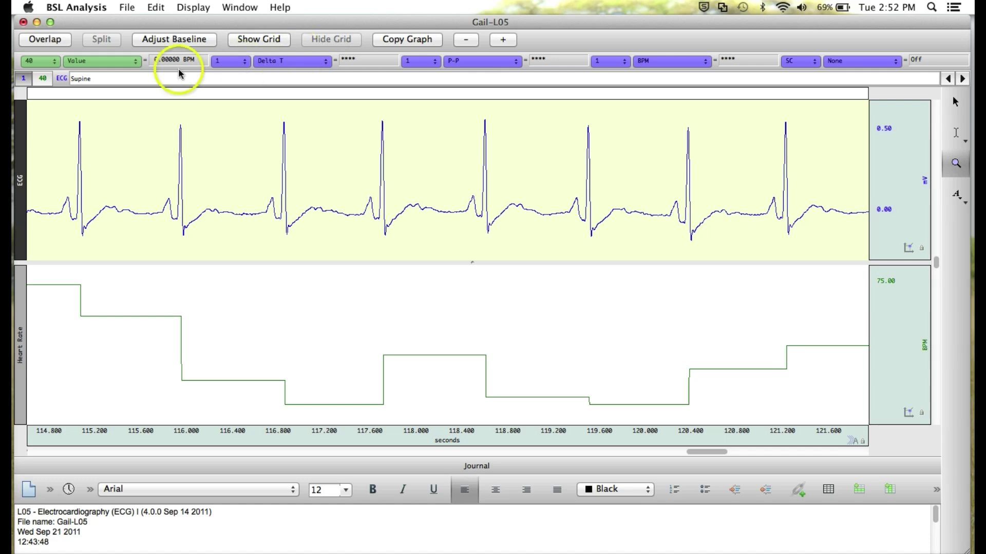
pyautogui.click(36, 40)
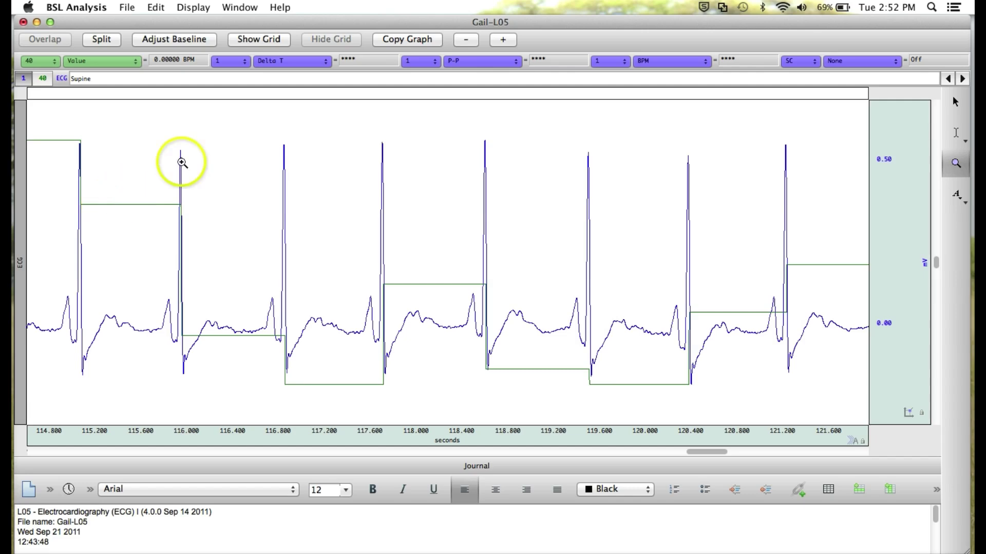
pyautogui.press('Escape')
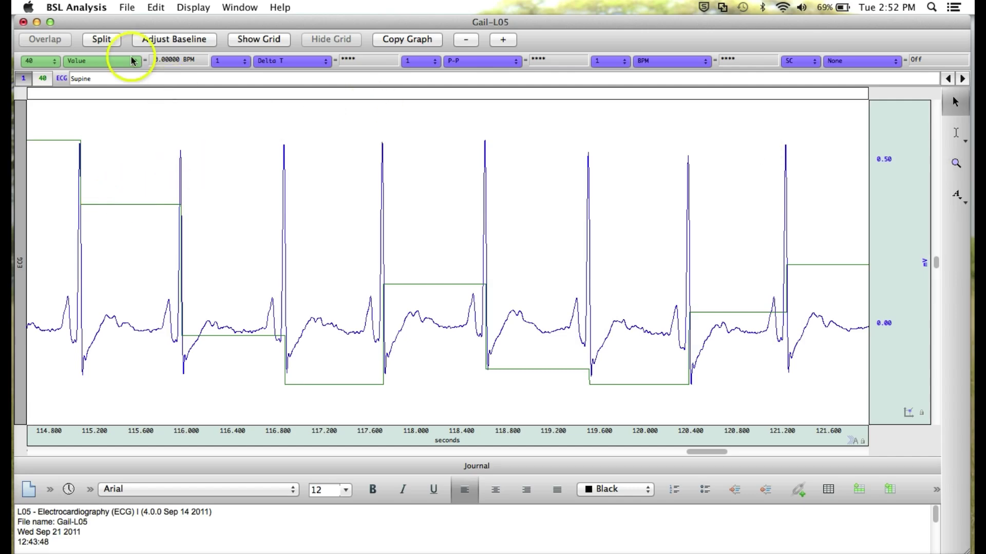
pyautogui.click(108, 40)
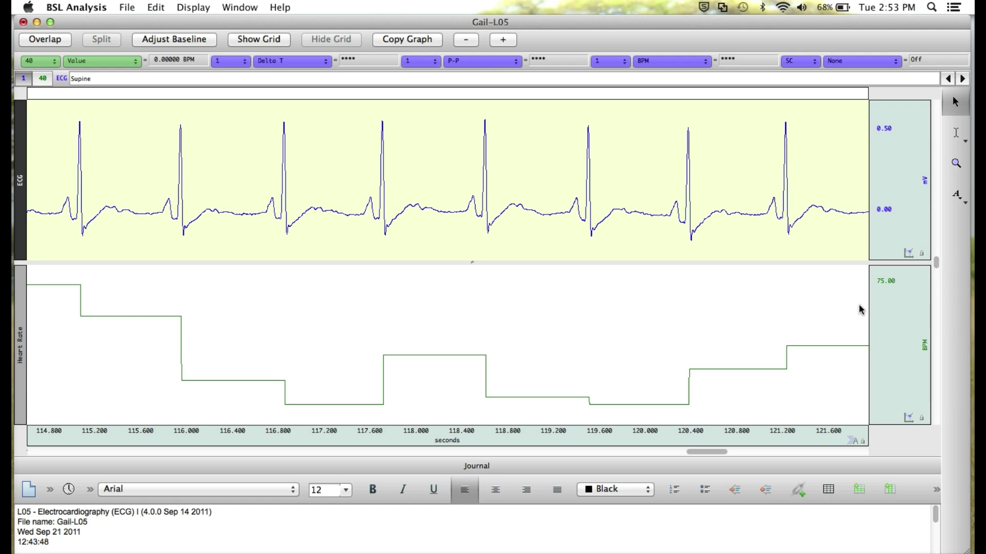
# Show the full 0–141 second recording, autoscale both waveforms, and select the Zoom tool.
pyautogui.click(207, 8)
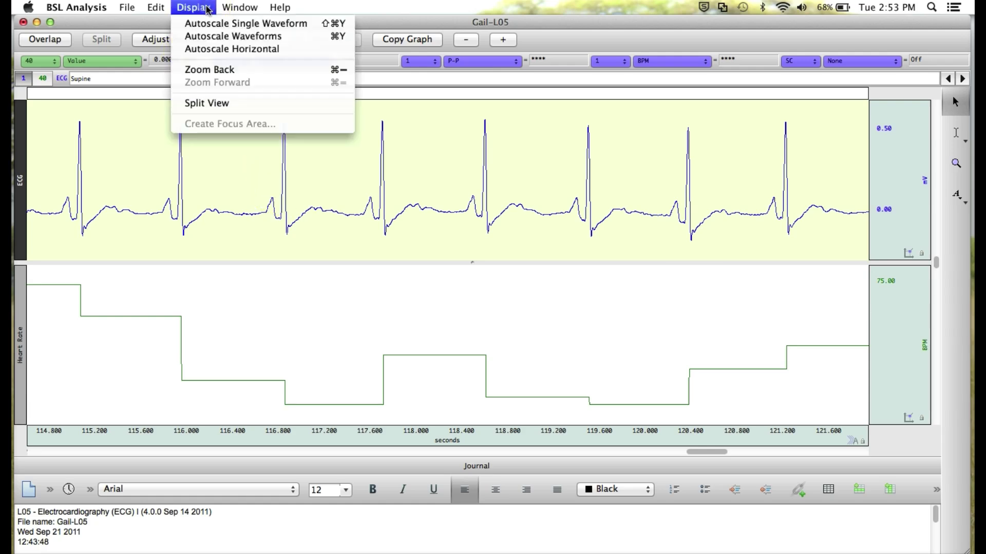
pyautogui.click(248, 56)
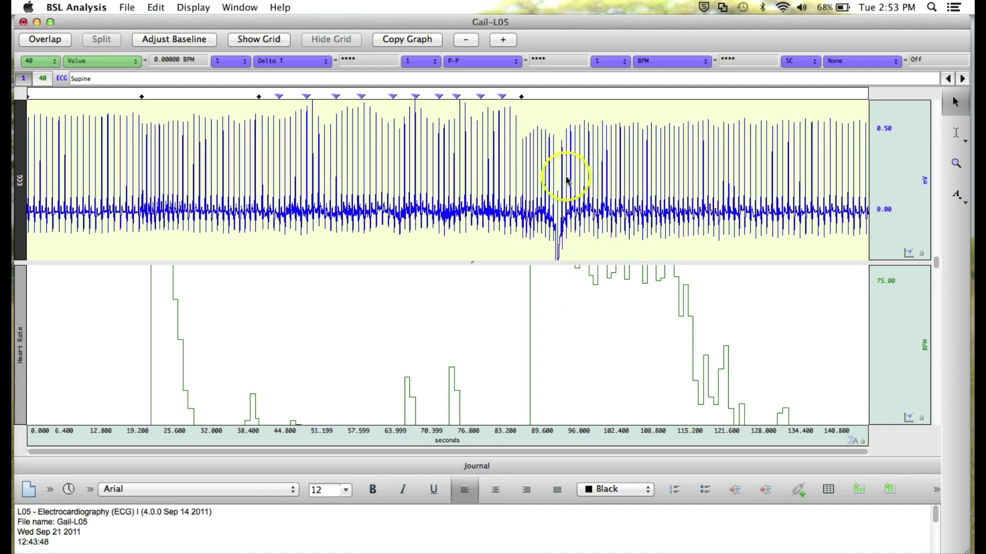
pyautogui.click(194, 8)
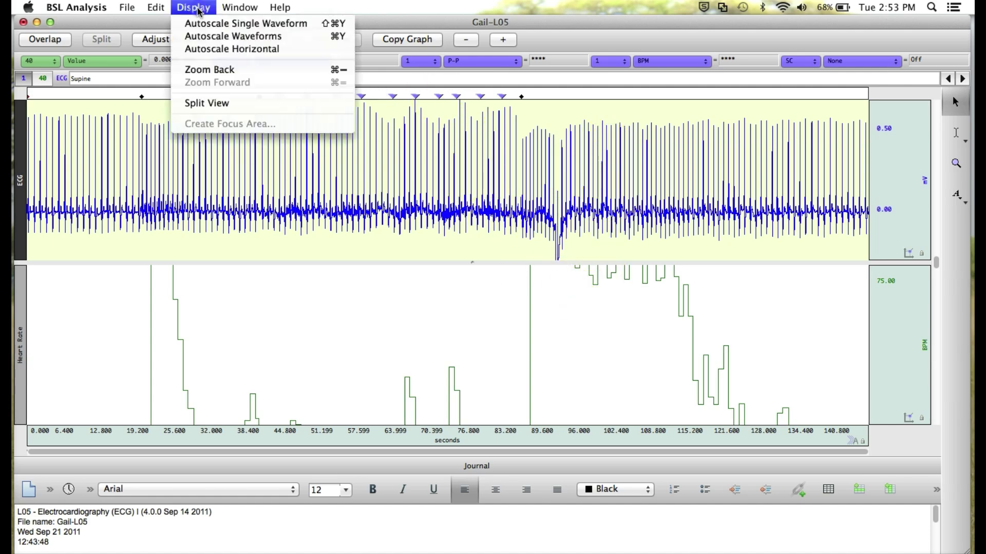
pyautogui.click(212, 37)
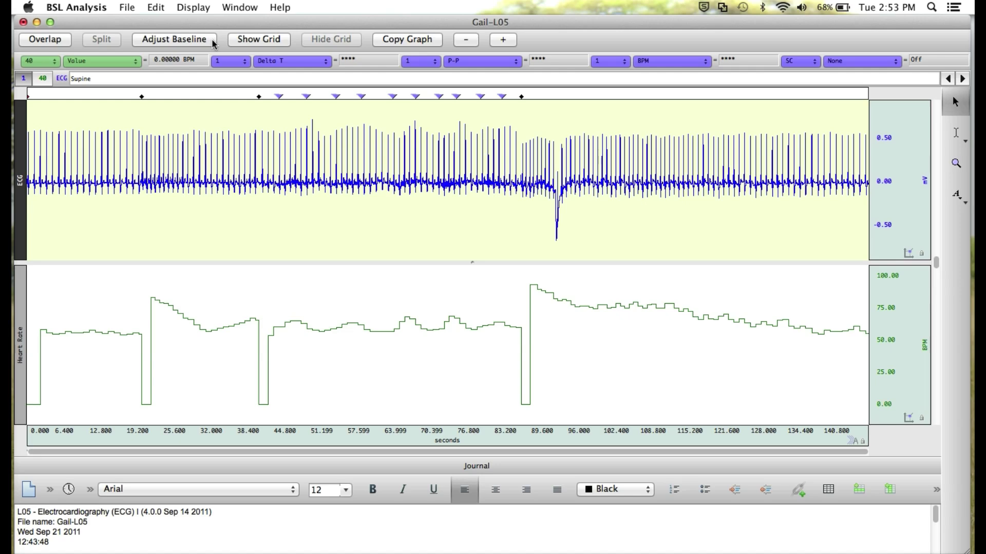
pyautogui.click(955, 164)
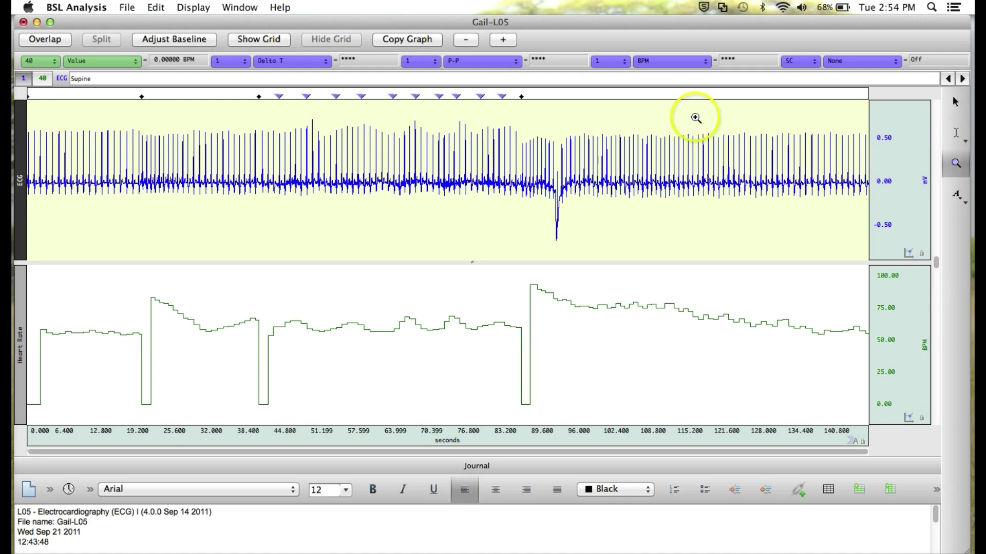
# Drag successive zoom rectangles over the ECG, narrowing to a few seconds of individual beats.
pyautogui.click(624, 117)
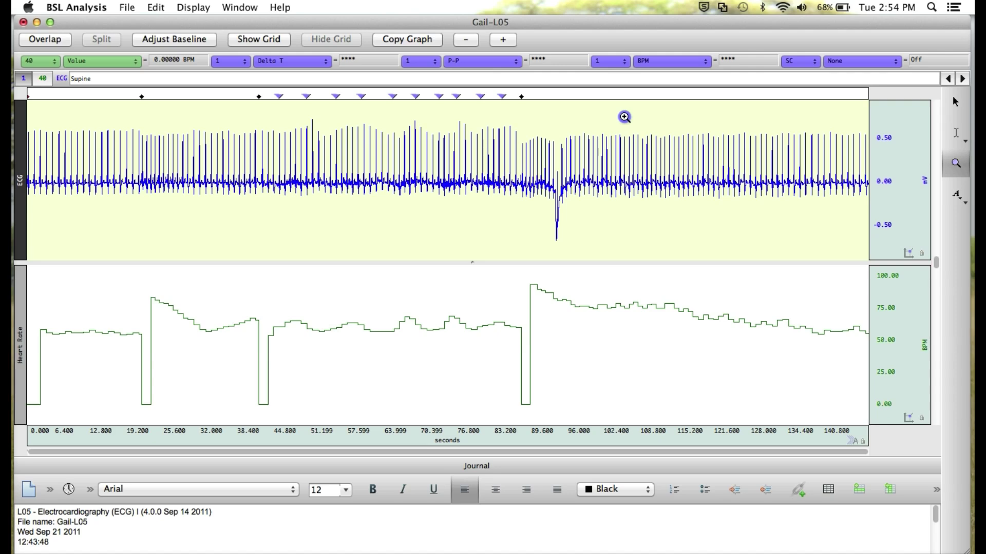
pyautogui.moveTo(625, 117)
pyautogui.mouseDown()
pyautogui.moveTo(768, 138)
pyautogui.moveTo(811, 203)
pyautogui.moveTo(826, 210)
pyautogui.mouseUp()
pyautogui.moveTo(285, 110); pyautogui.dragTo(523, 251)
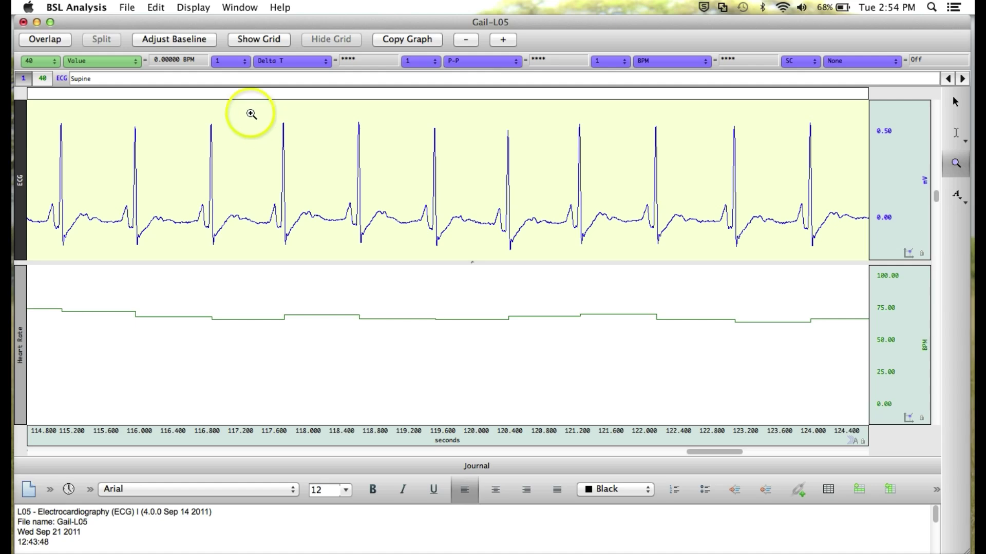
pyautogui.moveTo(246, 108); pyautogui.dragTo(618, 253)
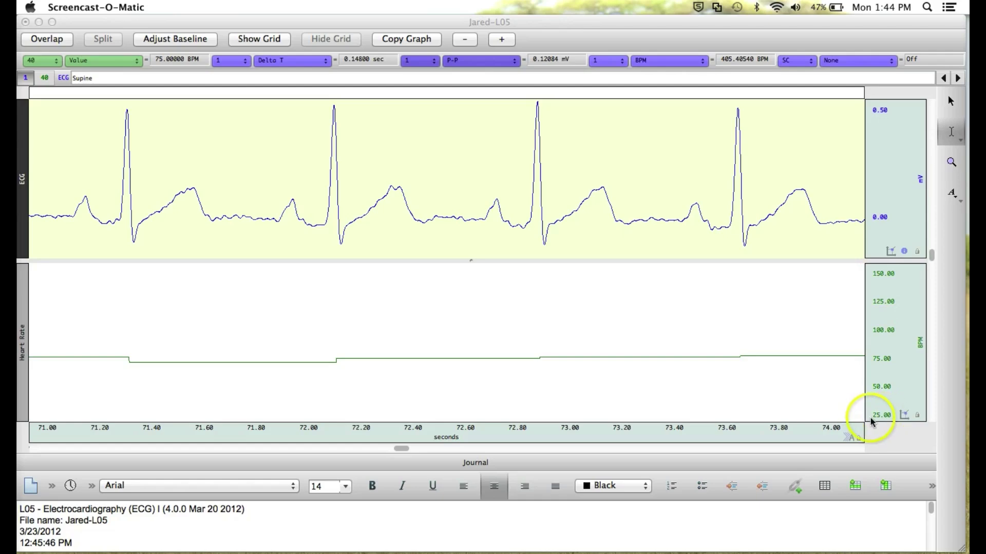
# Set the Heart Rate vertical axis to Upper 115 and Lower 50 BPM.
pyautogui.click(900, 348)
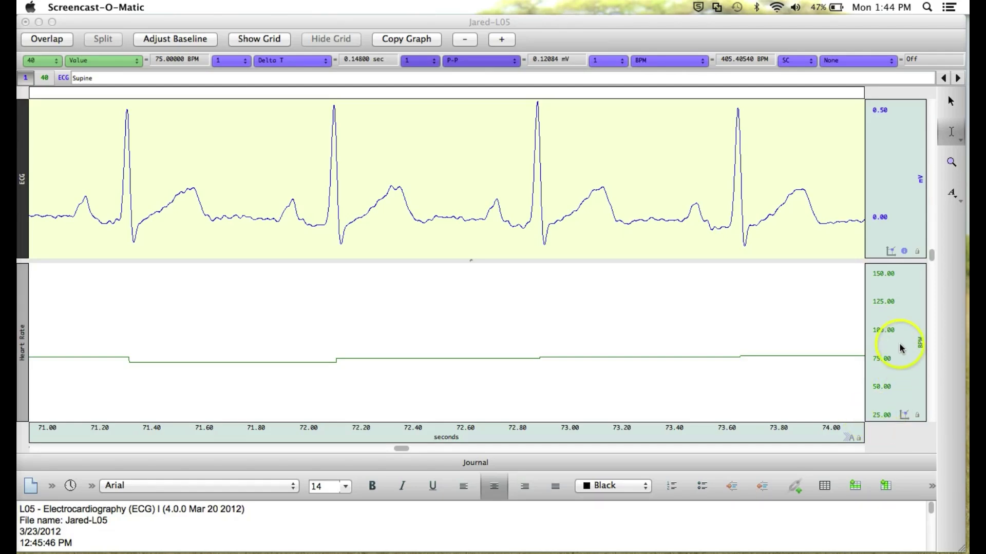
pyautogui.click(900, 348)
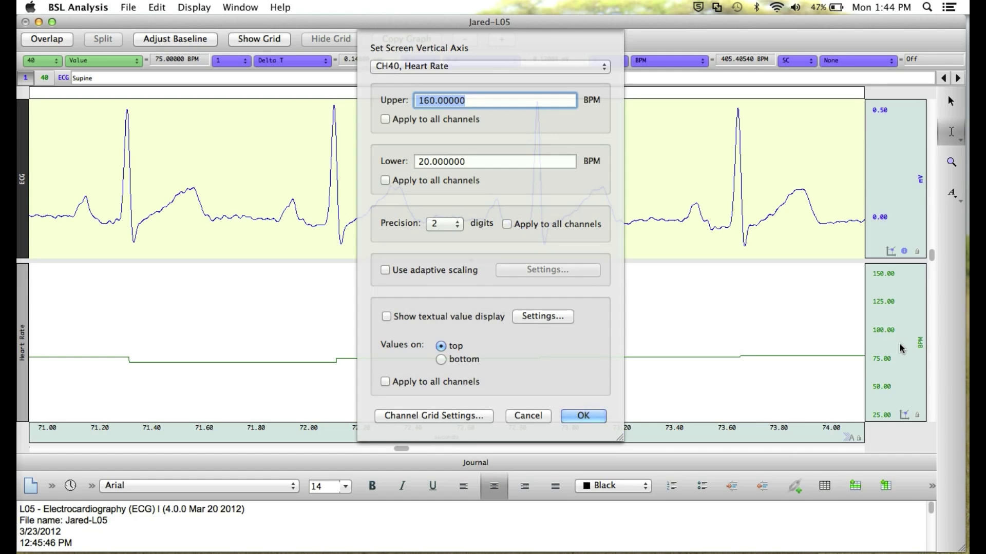
pyautogui.doubleClick(498, 103)
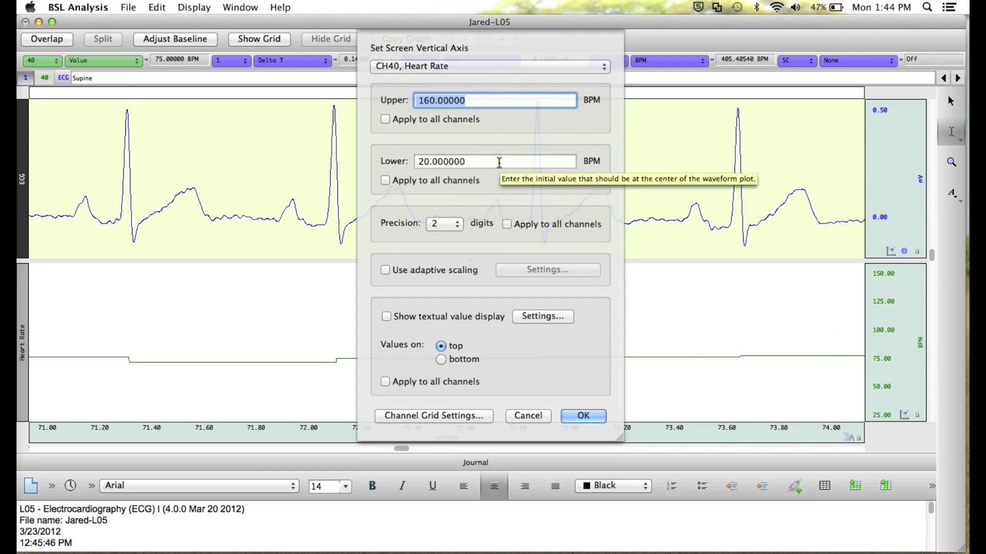
pyautogui.write('115')
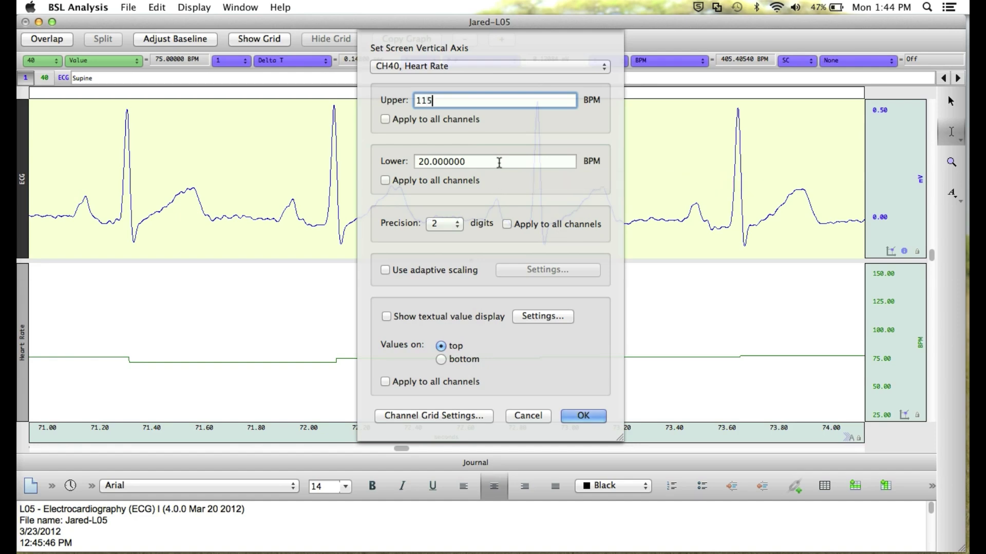
pyautogui.moveTo(500, 162); pyautogui.dragTo(384, 164)
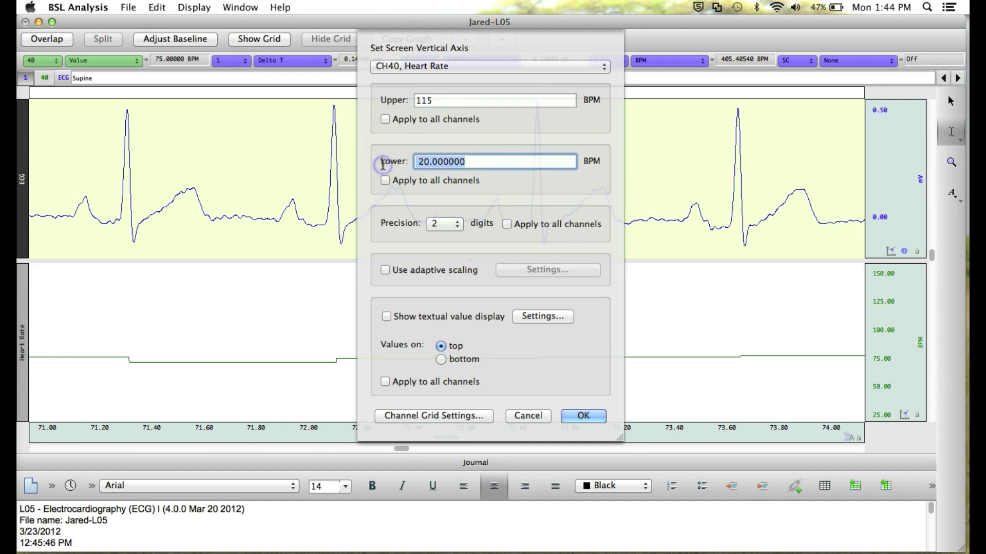
pyautogui.write('50')
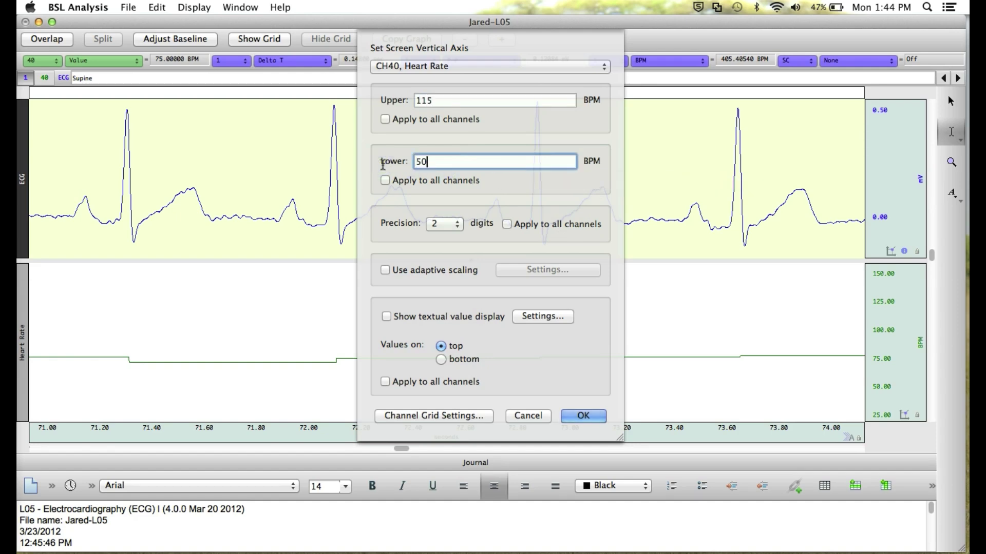
pyautogui.click(568, 417)
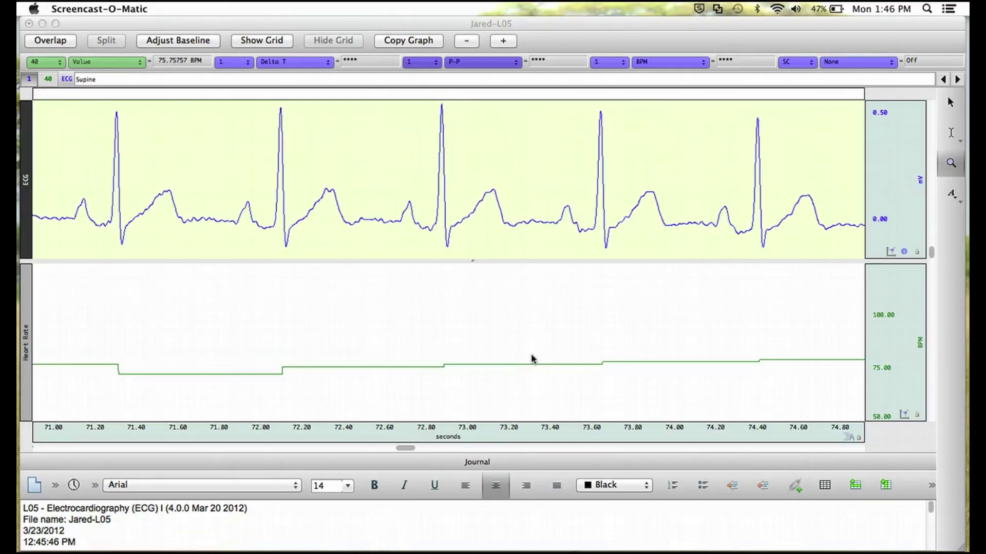
pyautogui.click(453, 436)
# Set the horizontal time axis to start at 74 and end at 75 seconds.
pyautogui.doubleClick(454, 437)
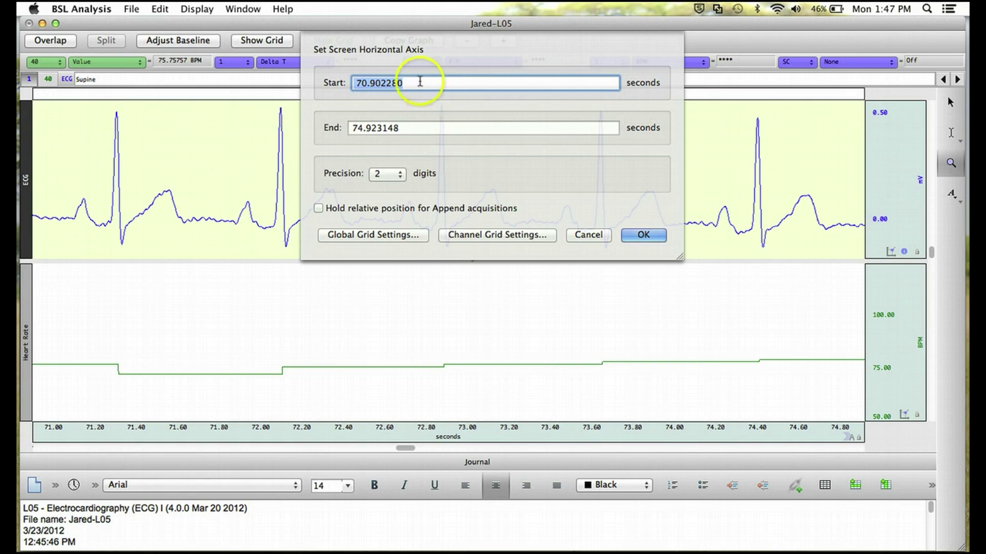
pyautogui.write('74')
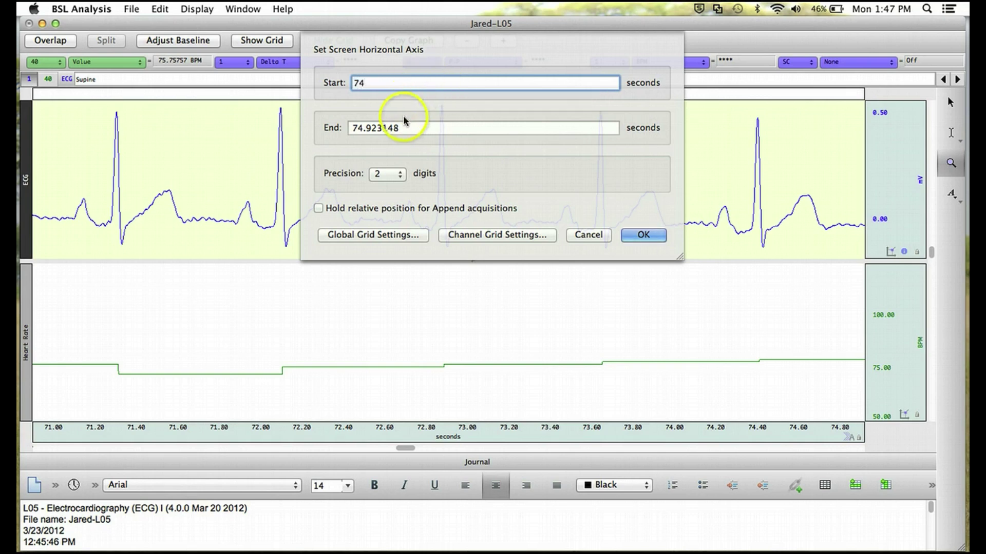
pyautogui.click(412, 129)
pyautogui.moveTo(411, 129); pyautogui.dragTo(331, 136)
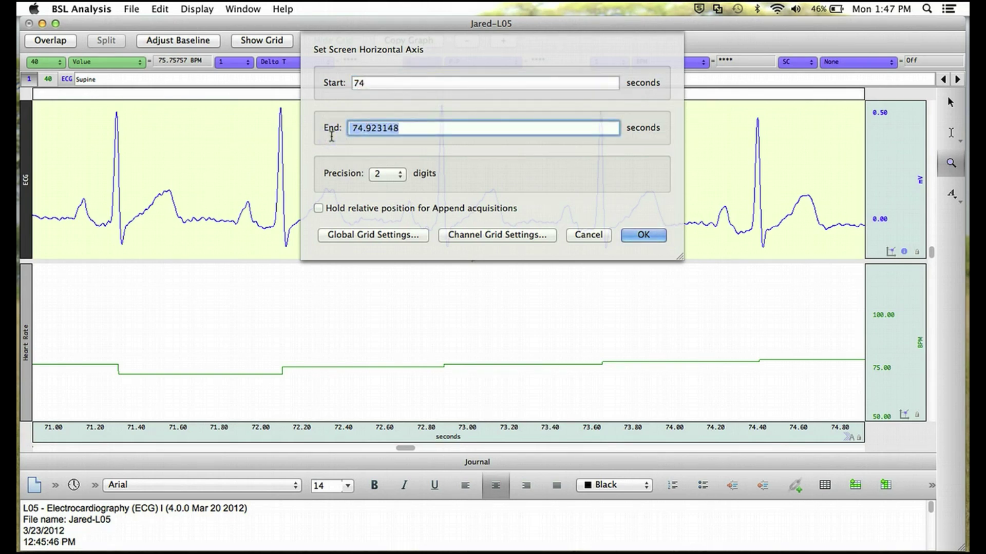
pyautogui.write('75')
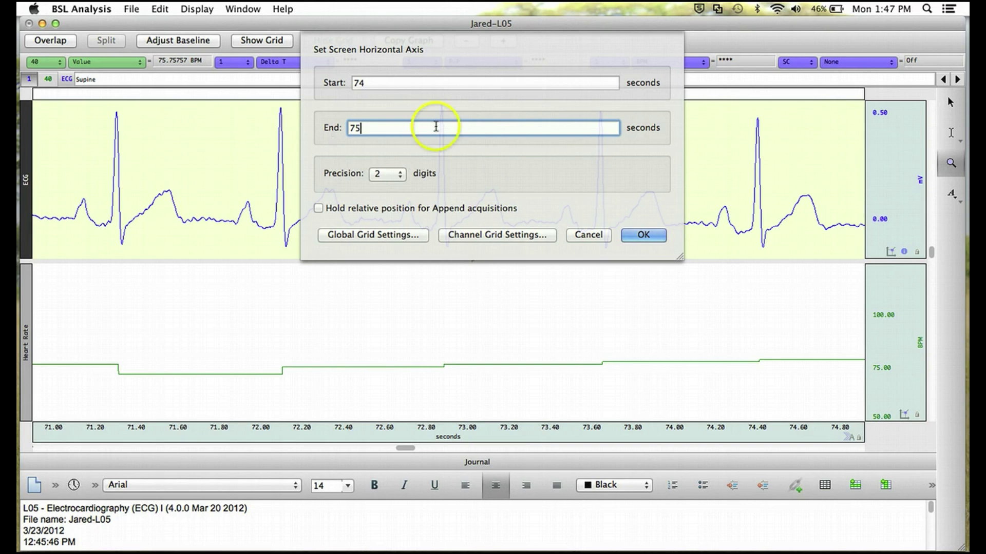
pyautogui.click(639, 235)
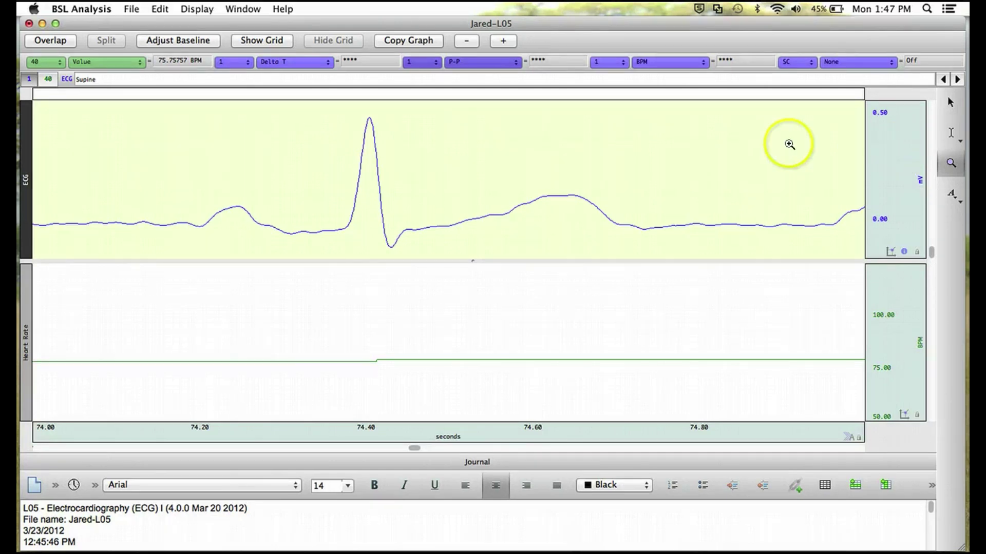
# Show grid lines and measure the beat from 74.20 s: Delta T 0.53500 sec, P-P 0.61187 mV.
pyautogui.click(245, 41)
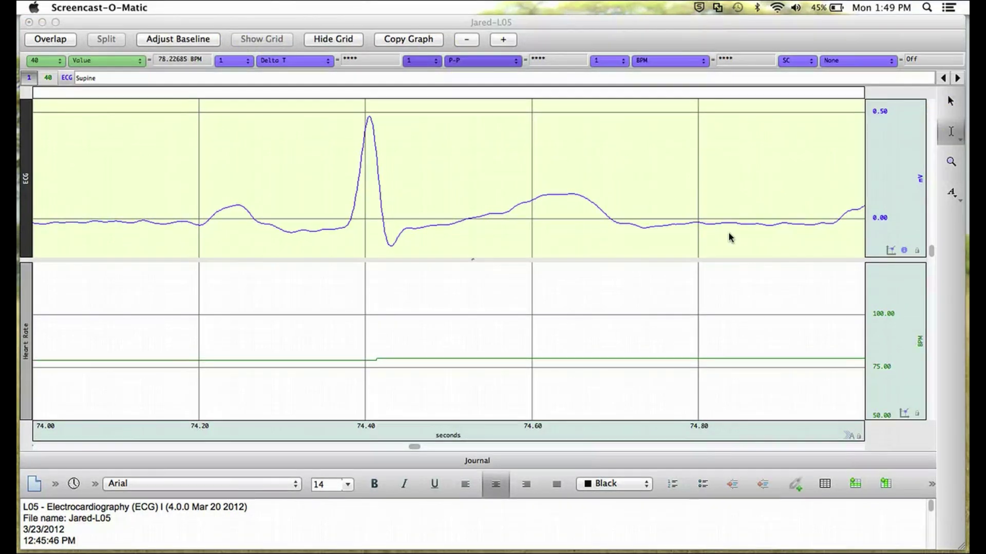
pyautogui.click(952, 133)
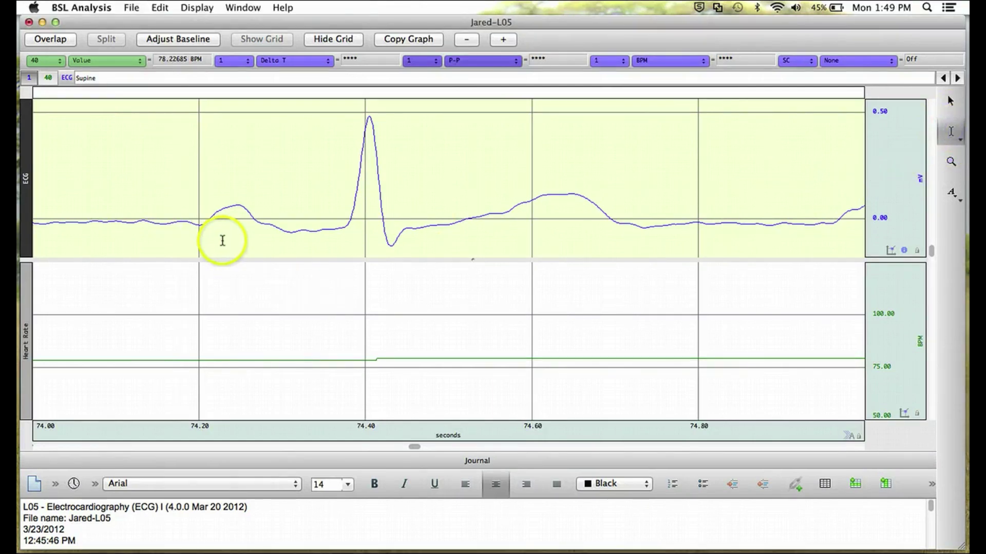
pyautogui.click(203, 220)
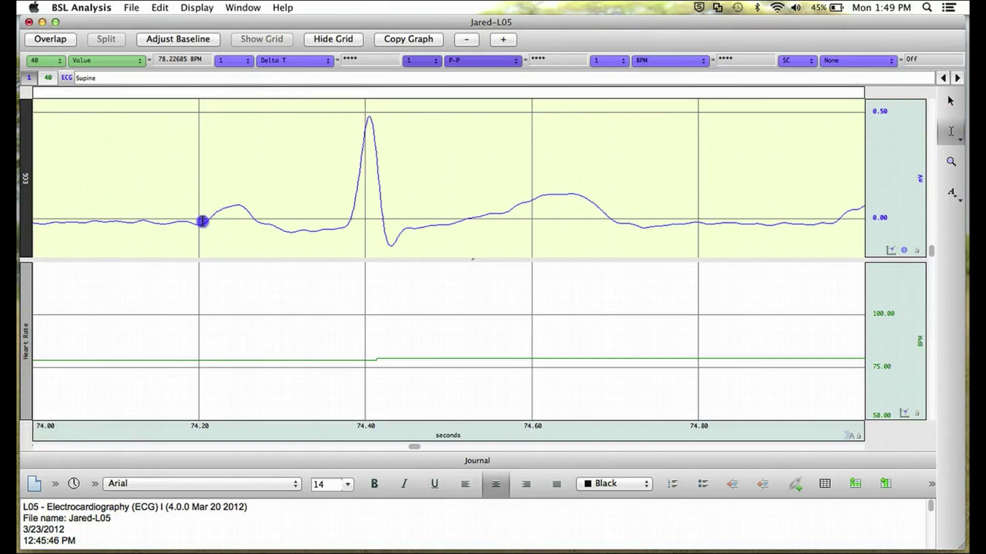
pyautogui.moveTo(202, 221); pyautogui.dragTo(648, 241)
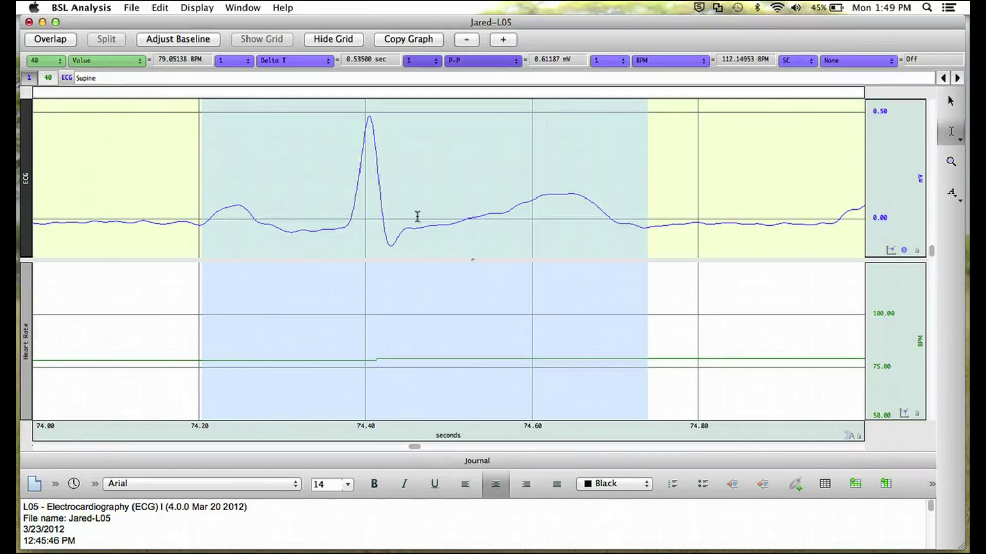
# Autoscale the recording horizontally to 0–160 s and both channels vertically.
pyautogui.click(198, 8)
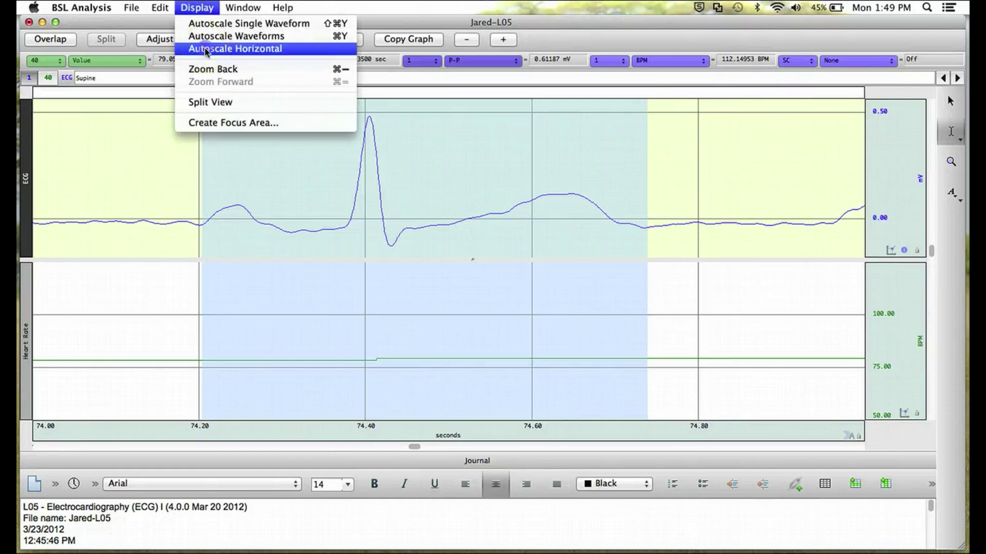
pyautogui.click(206, 50)
pyautogui.click(197, 7)
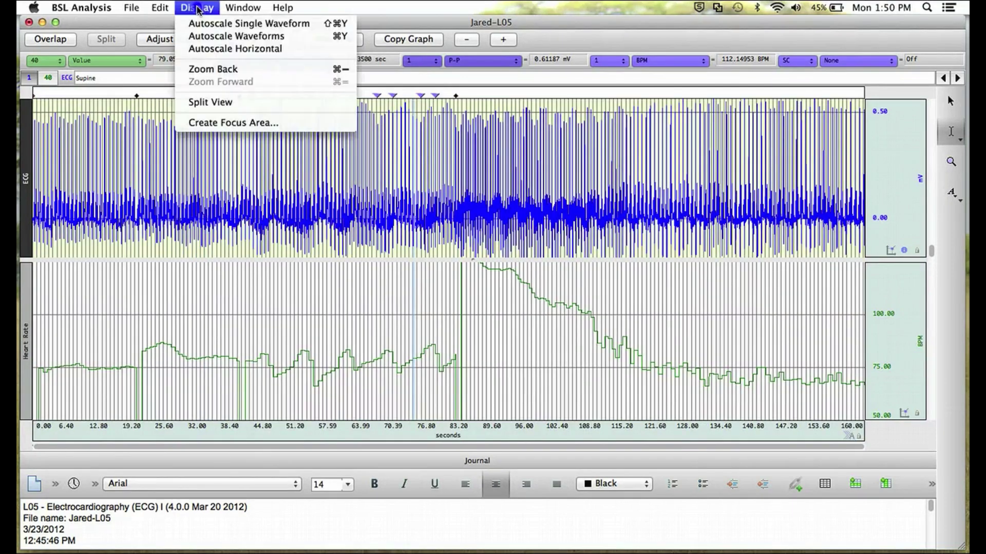
pyautogui.click(201, 35)
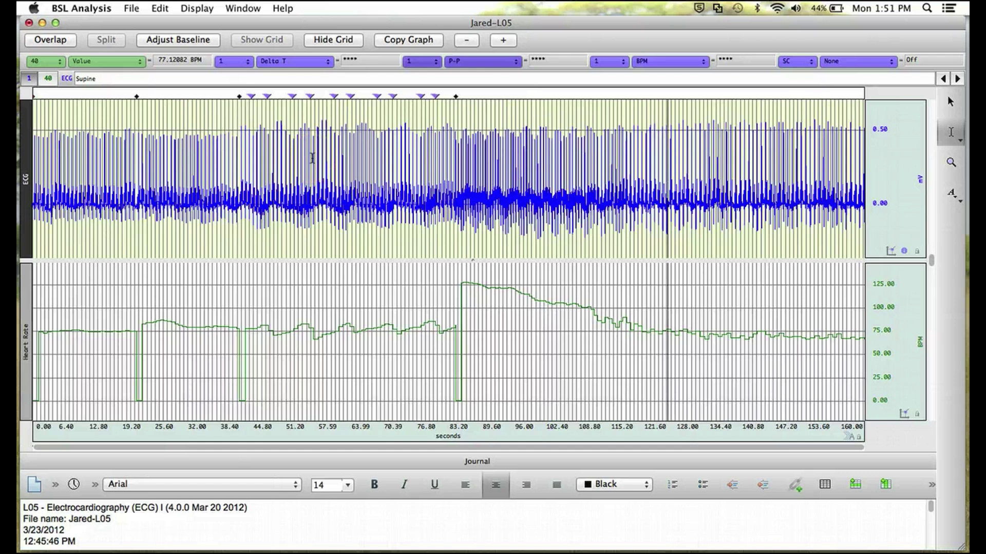
# Zoom into the stretch around 24–37 seconds and hide the grid lines.
pyautogui.click(952, 163)
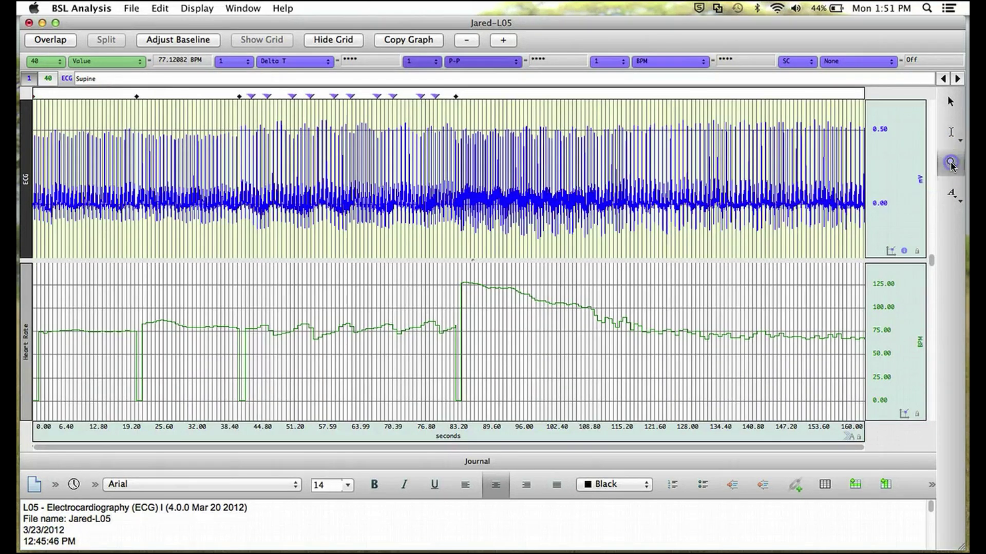
pyautogui.moveTo(155, 121)
pyautogui.mouseDown()
pyautogui.moveTo(199, 153)
pyautogui.moveTo(225, 228)
pyautogui.mouseUp()
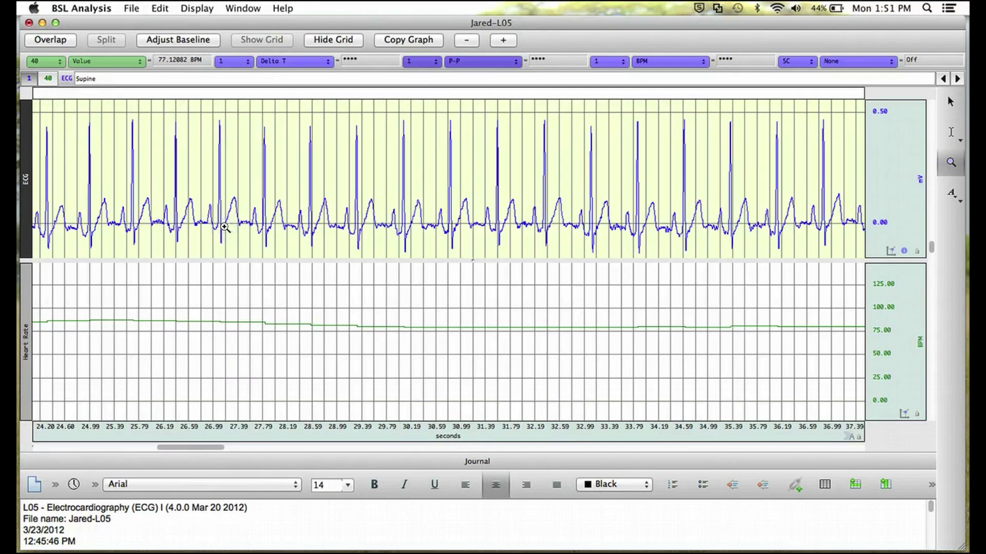
pyautogui.click(352, 41)
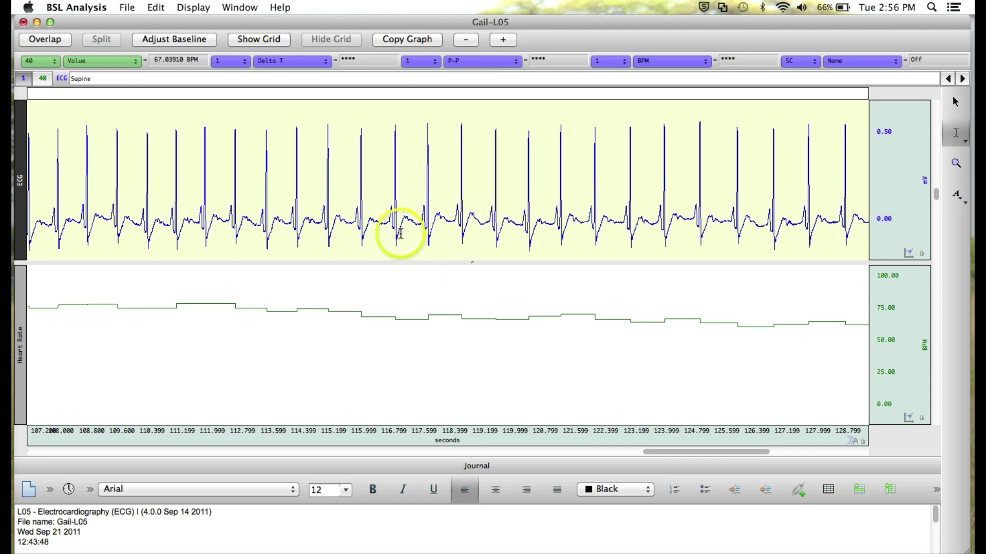
# Select ECG time ranges, including one beat from 117.8 to 118.6 s, then clear the selection.
pyautogui.moveTo(289, 215)
pyautogui.mouseDown()
pyautogui.moveTo(836, 202)
pyautogui.moveTo(859, 210)
pyautogui.moveTo(852, 211)
pyautogui.mouseUp()
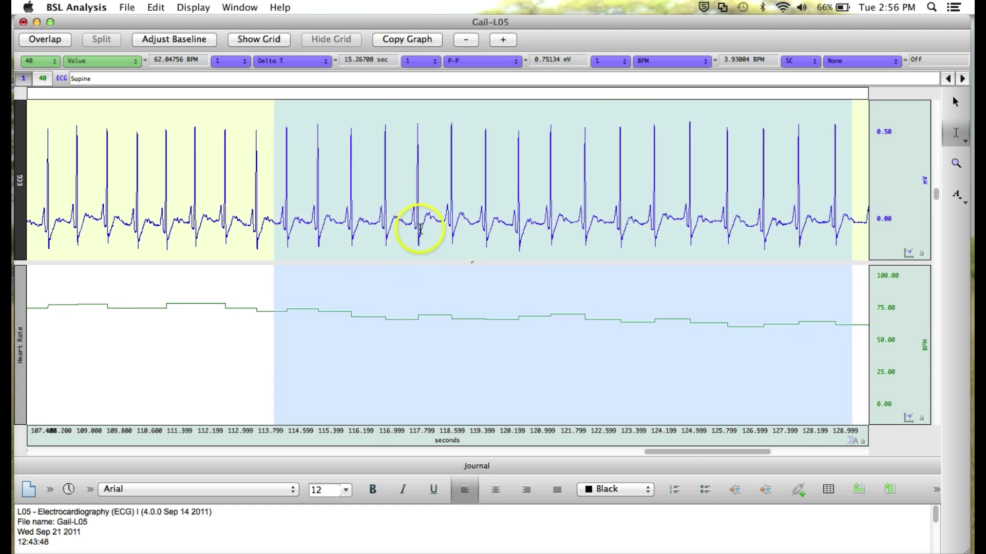
pyautogui.moveTo(418, 228); pyautogui.dragTo(453, 228)
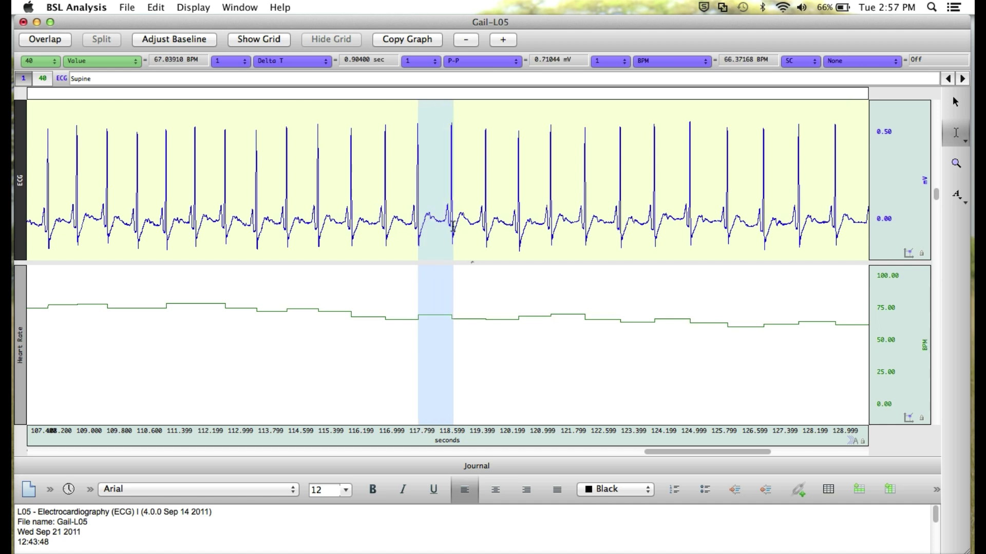
pyautogui.click(439, 229)
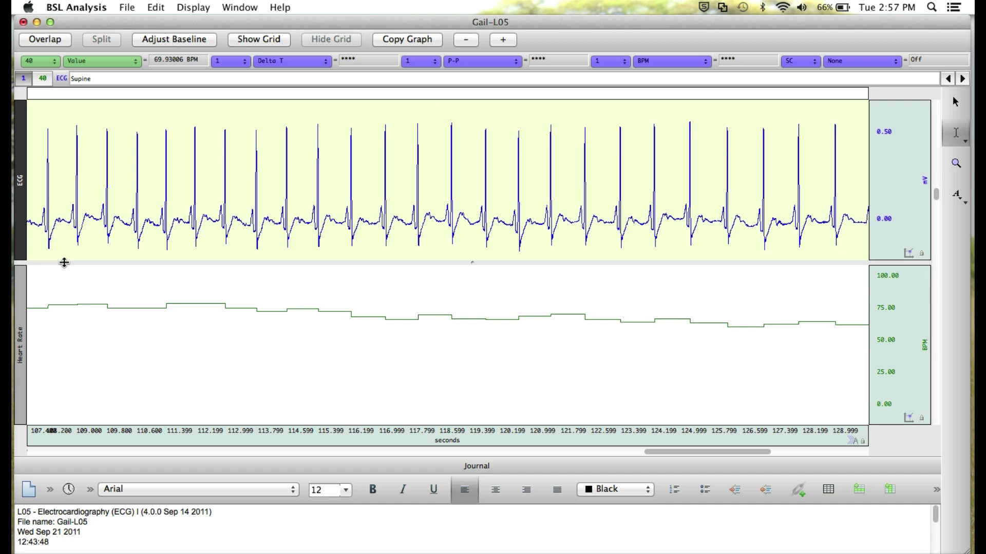
# Drag the ECG/Heart Rate pane divider so the ECG pane ends slightly taller.
pyautogui.moveTo(64, 263)
pyautogui.mouseDown()
pyautogui.moveTo(18, 263)
pyautogui.moveTo(56, 261)
pyautogui.mouseUp()
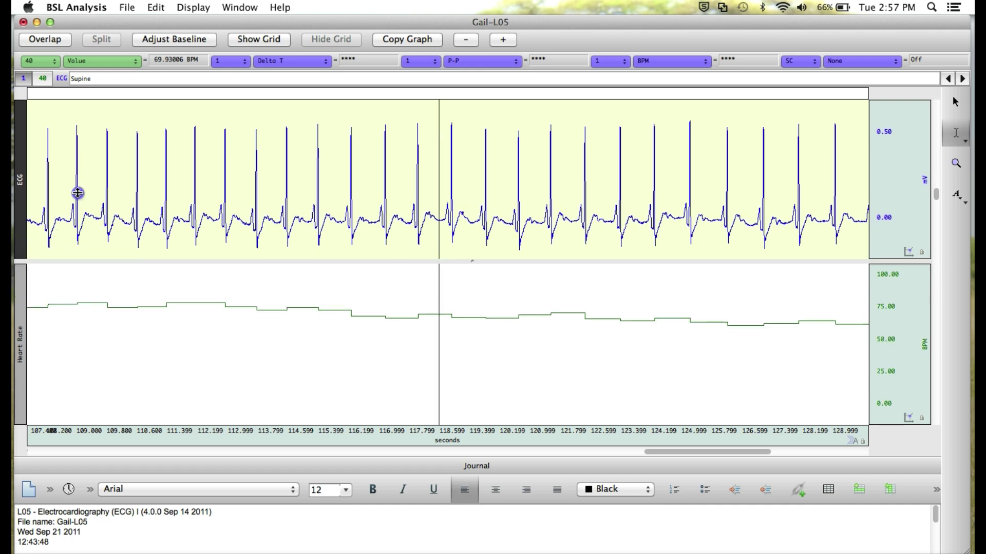
pyautogui.moveTo(78, 193); pyautogui.dragTo(98, 349)
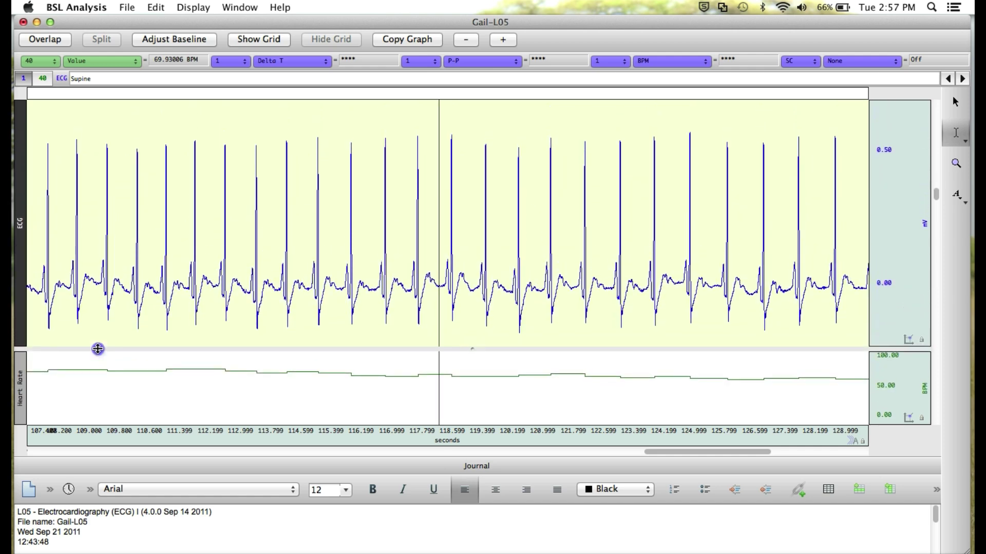
pyautogui.moveTo(98, 349); pyautogui.dragTo(136, 268)
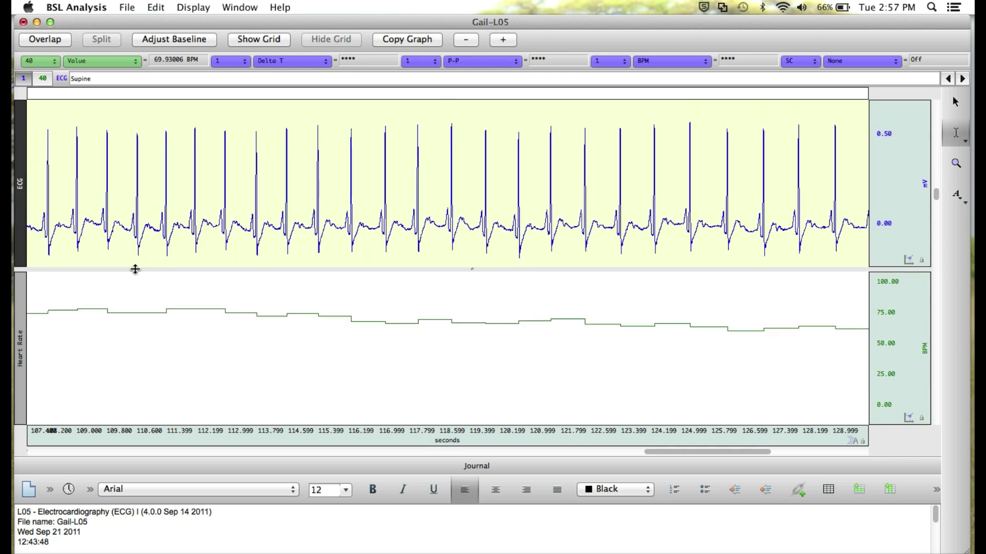
# Enlarge the ECG and heart-rate graph panes step by step, shrinking the journal pane below.
pyautogui.click(501, 39)
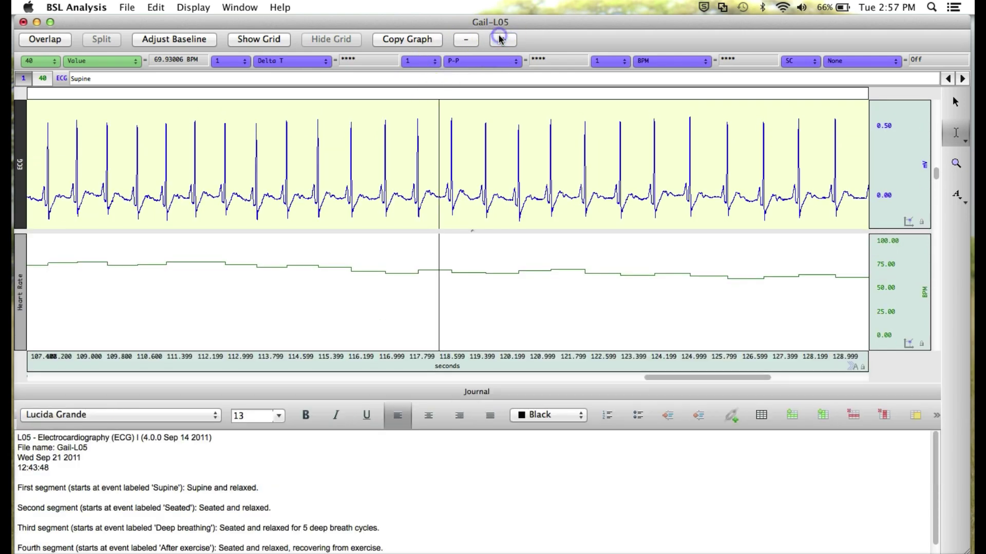
pyautogui.click(469, 40)
pyautogui.click(469, 40)
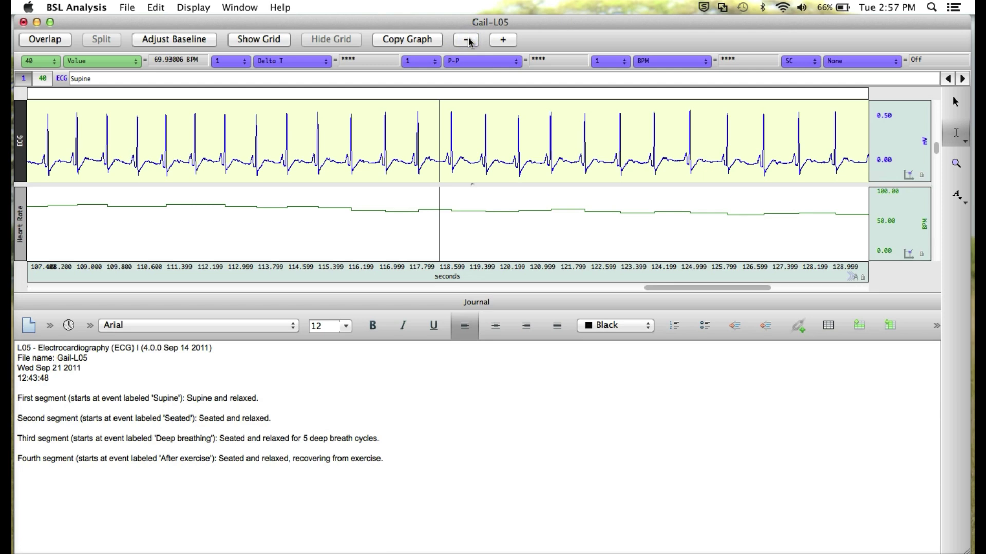
pyautogui.click(512, 43)
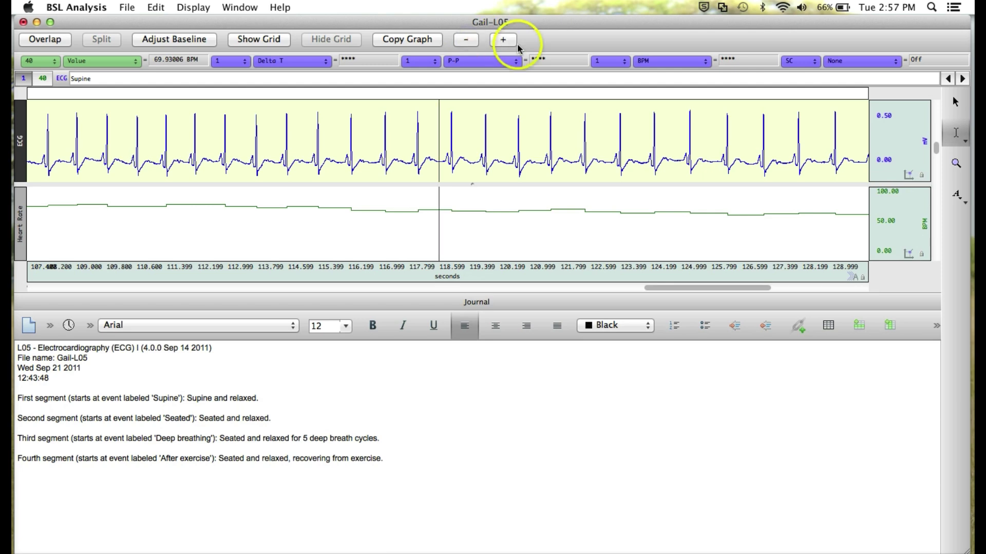
pyautogui.click(510, 44)
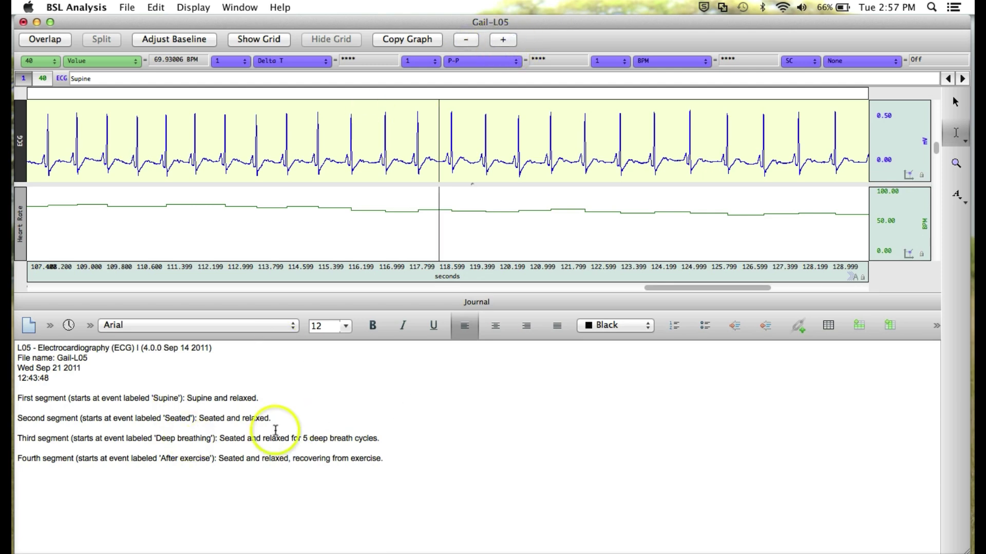
pyautogui.click(504, 41)
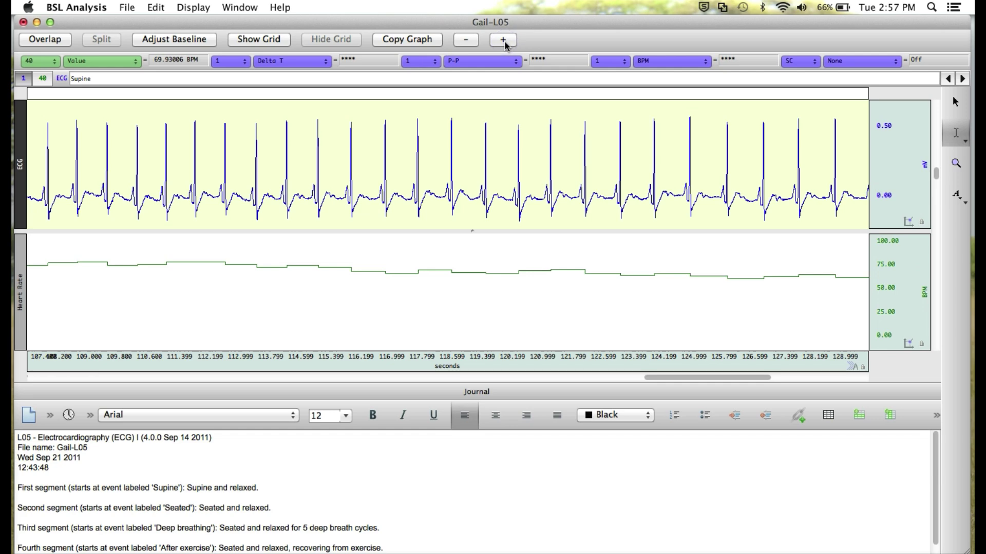
pyautogui.click(505, 43)
pyautogui.click(440, 334)
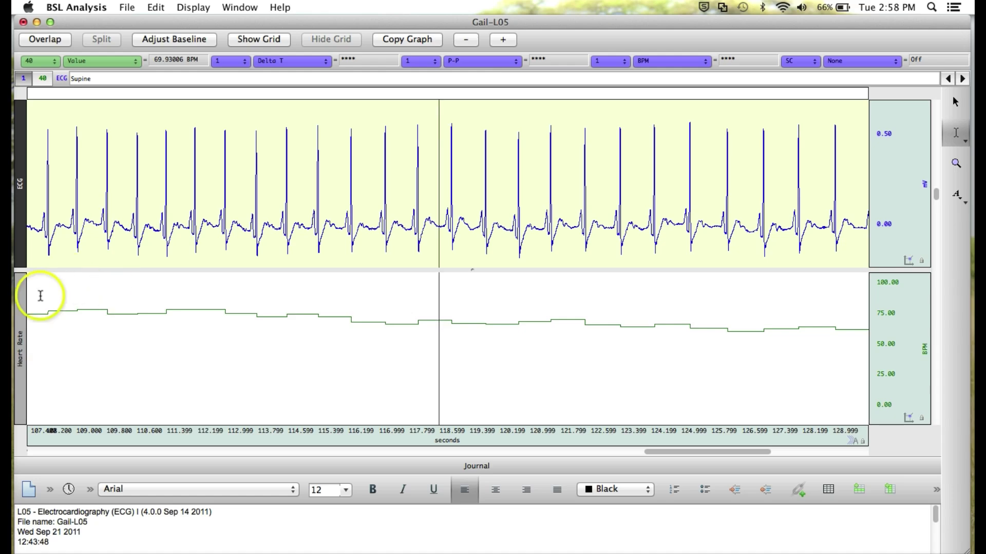
pyautogui.click(29, 307)
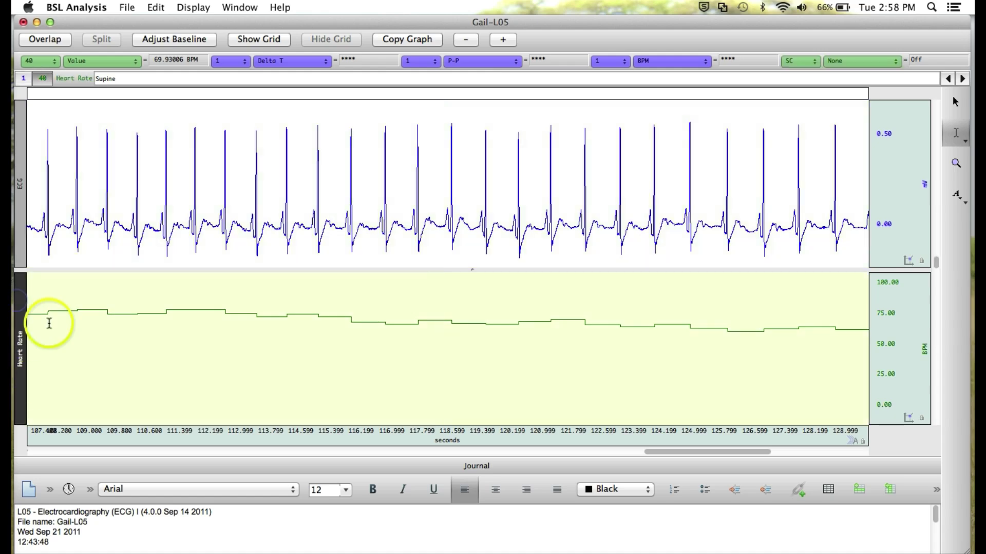
pyautogui.keyDown('alt'); pyautogui.click(46, 84); pyautogui.keyUp('alt')
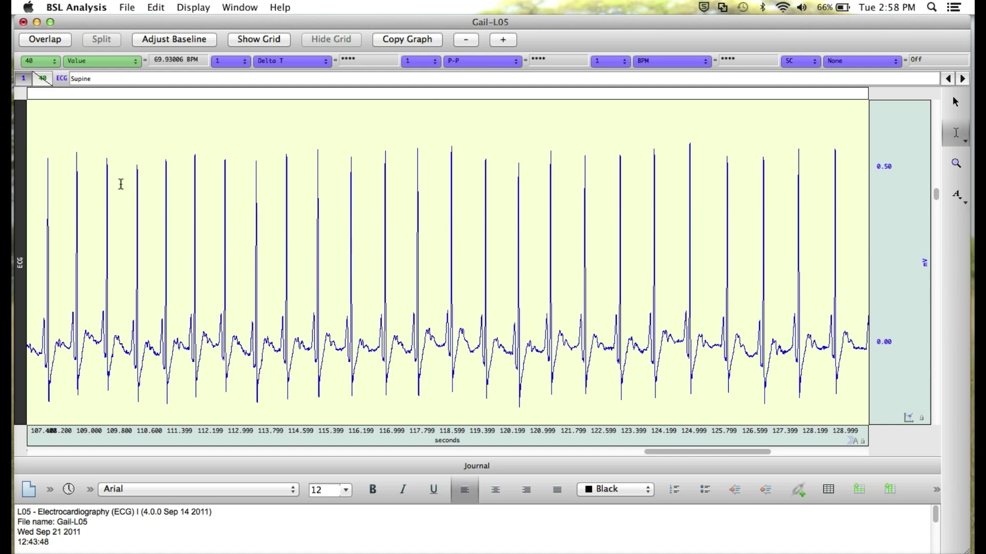
pyautogui.keyDown('alt'); pyautogui.click(42, 81); pyautogui.keyUp('alt')
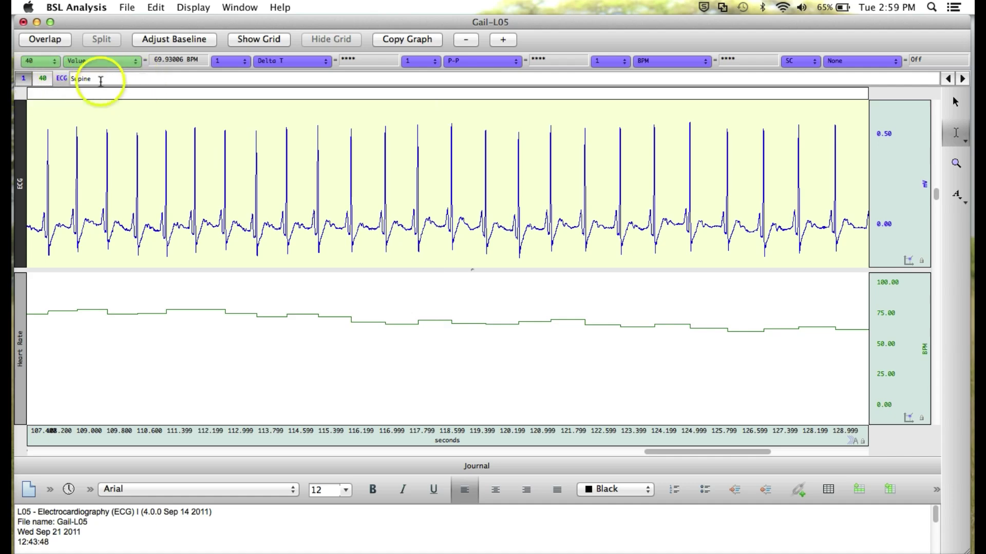
# Set the first measurement to SC (Selected Channel), then select Heart Rate and ECG, reading -0.01007 mV.
pyautogui.click(56, 61)
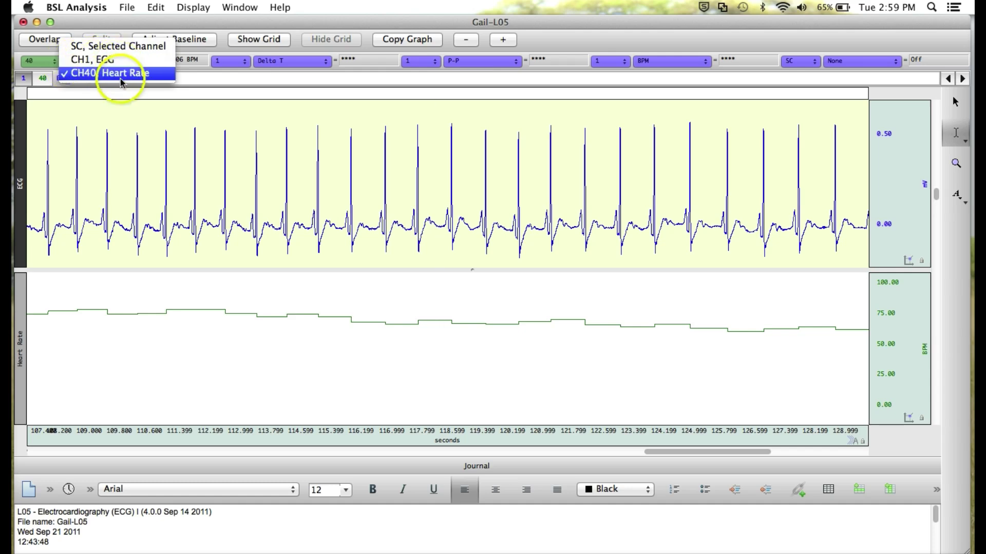
pyautogui.click(79, 47)
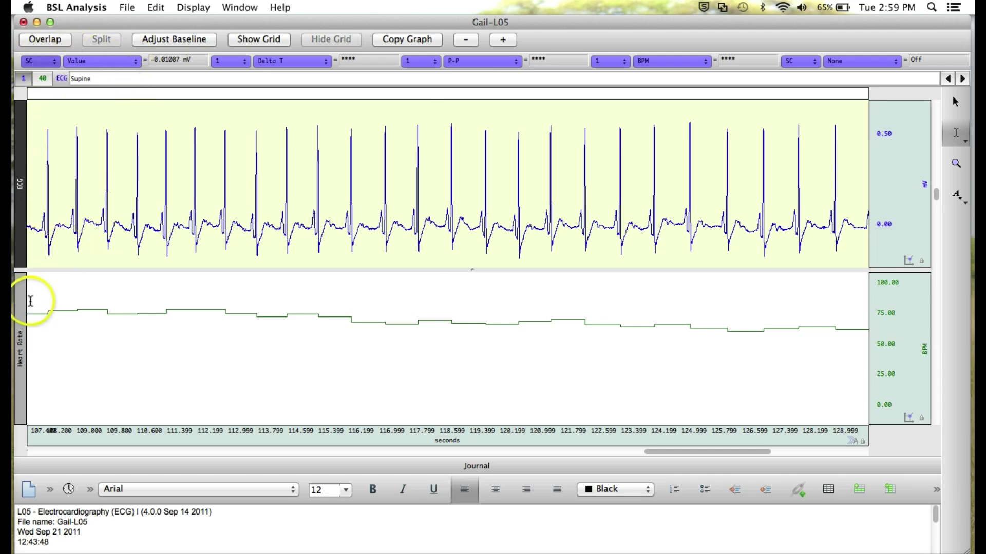
pyautogui.click(14, 304)
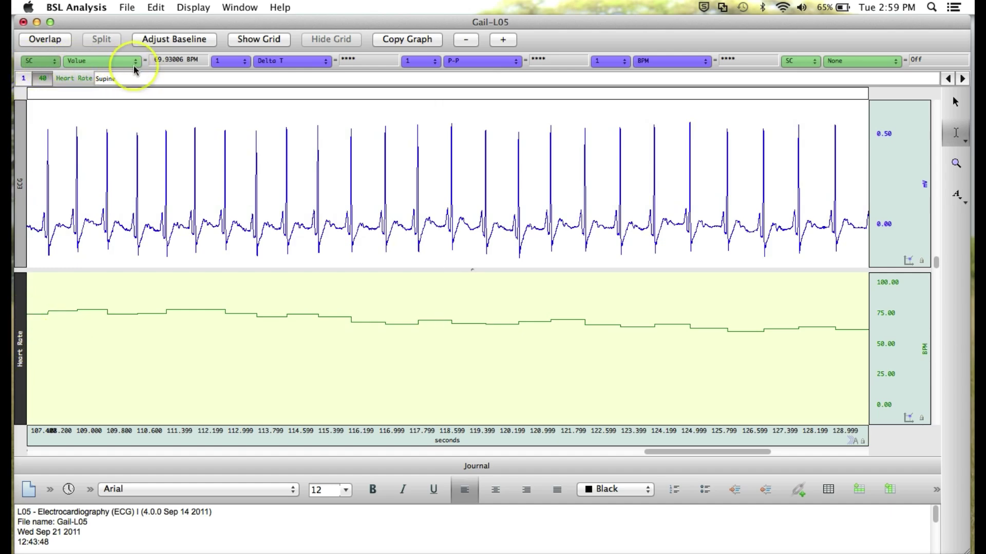
pyautogui.click(21, 205)
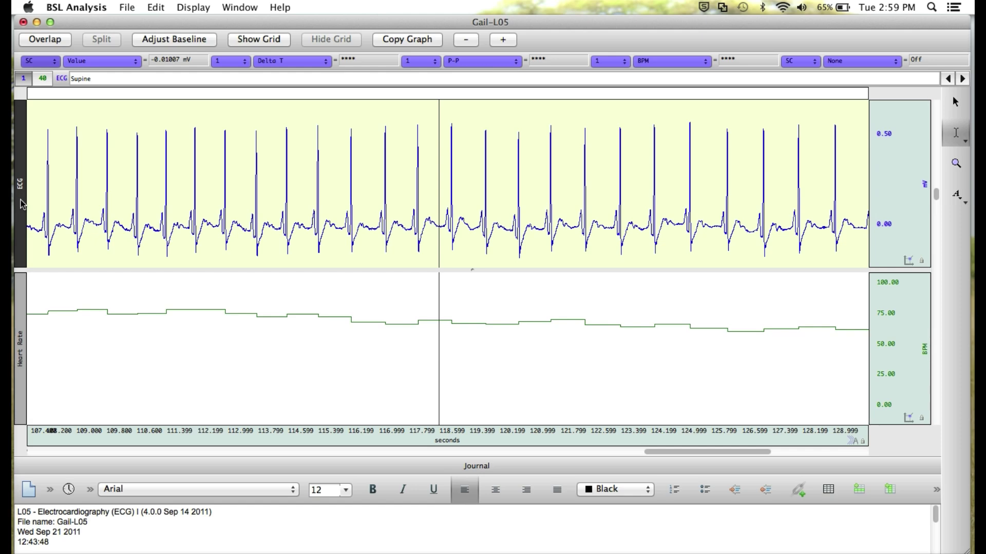
# Switch the first measurement to BPM and select one ECG beat interval near 110 s.
pyautogui.click(137, 63)
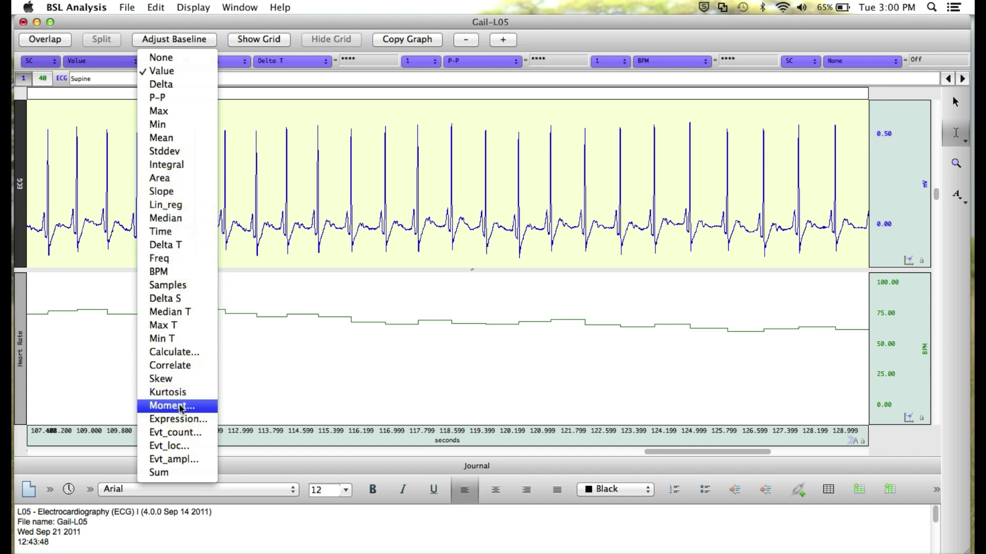
pyautogui.click(172, 274)
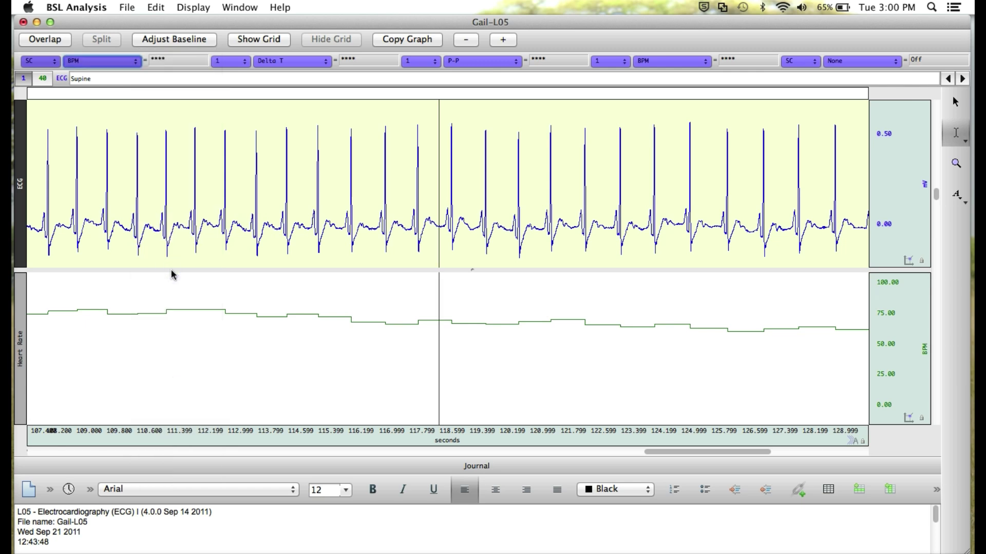
pyautogui.click(953, 134)
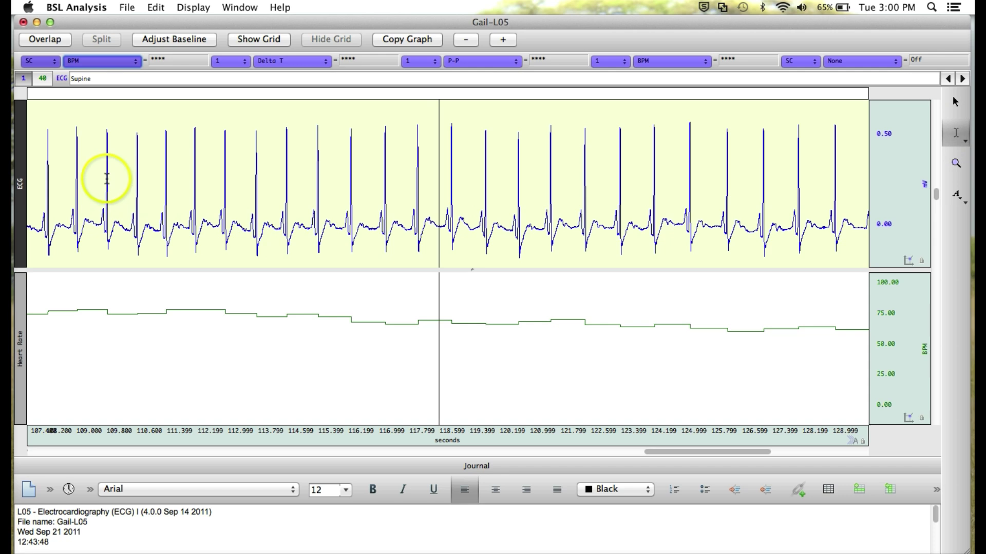
pyautogui.moveTo(107, 179); pyautogui.dragTo(137, 180)
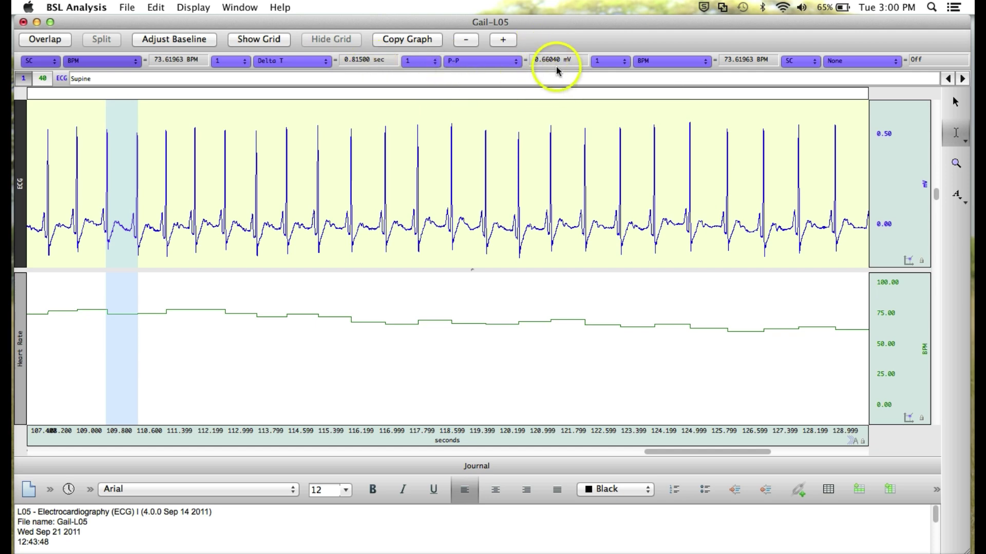
# Autoscale horizontally to show the full 0–140 s recording, then autoscale the waveforms vertically.
pyautogui.click(451, 101)
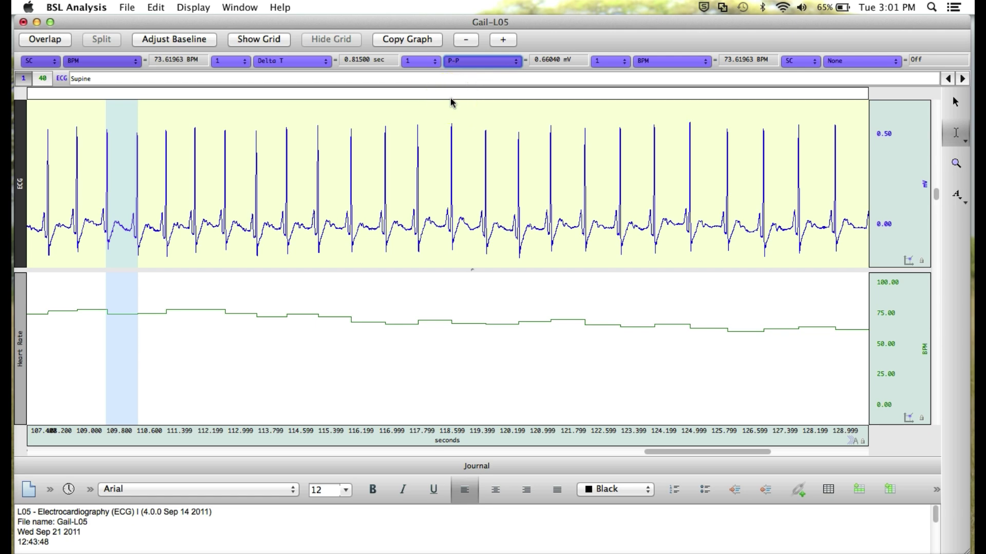
pyautogui.click(194, 7)
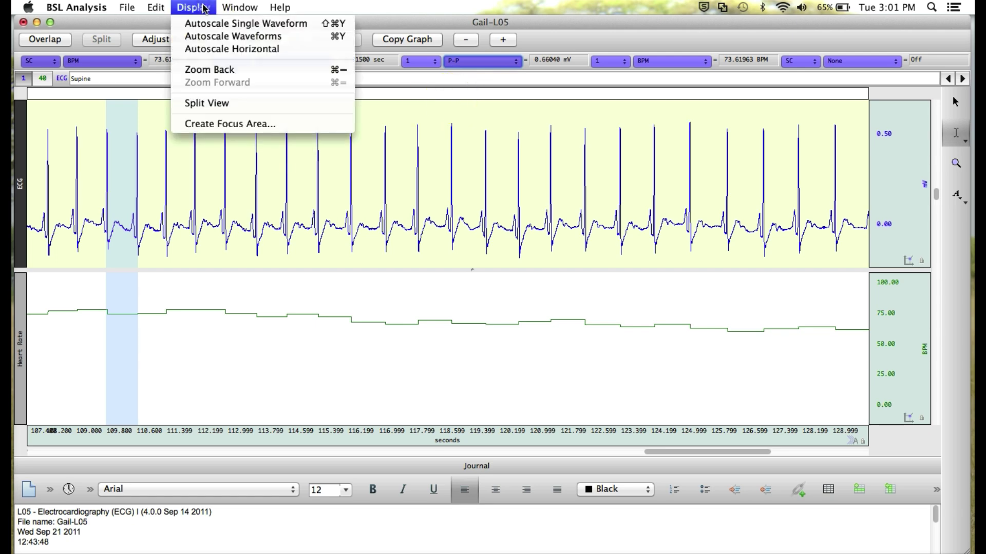
pyautogui.click(230, 50)
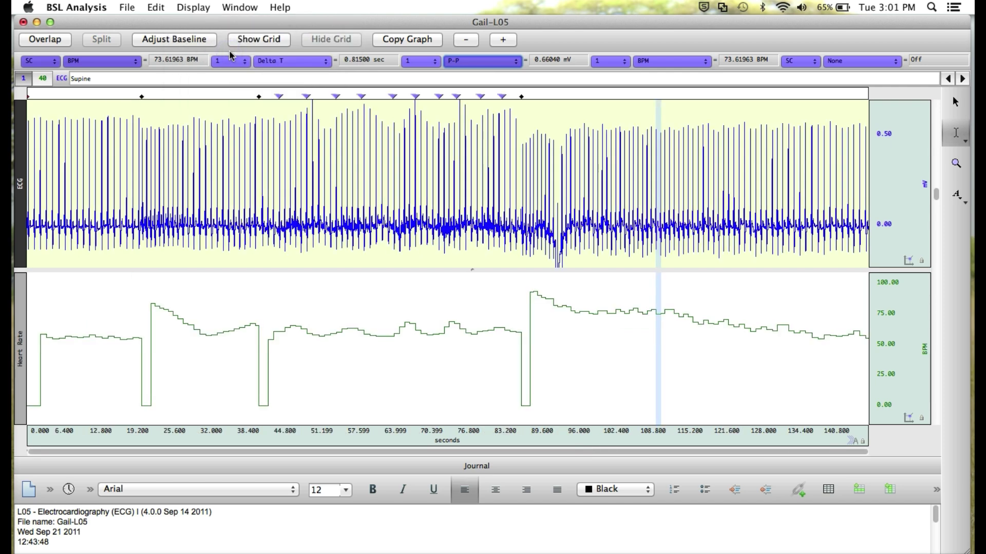
pyautogui.click(205, 7)
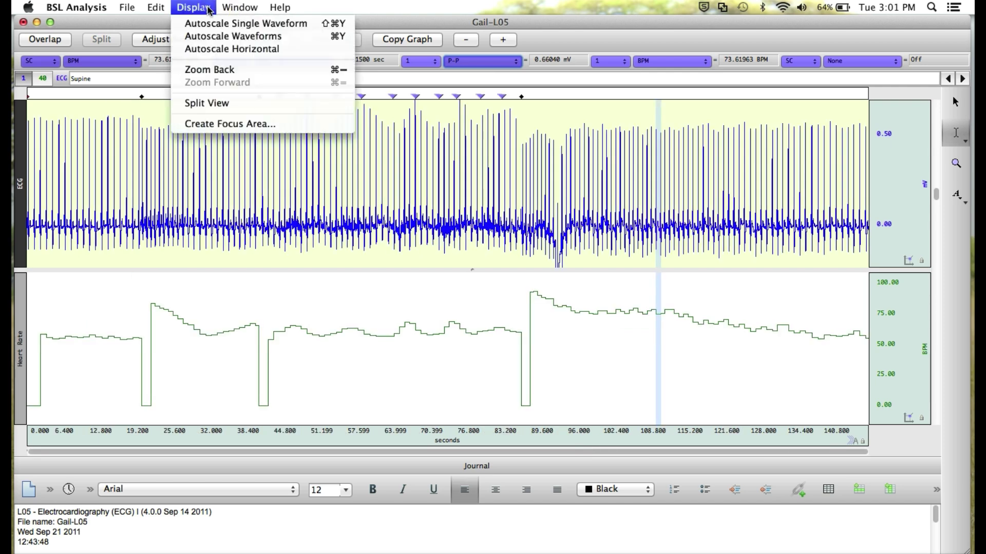
pyautogui.click(214, 37)
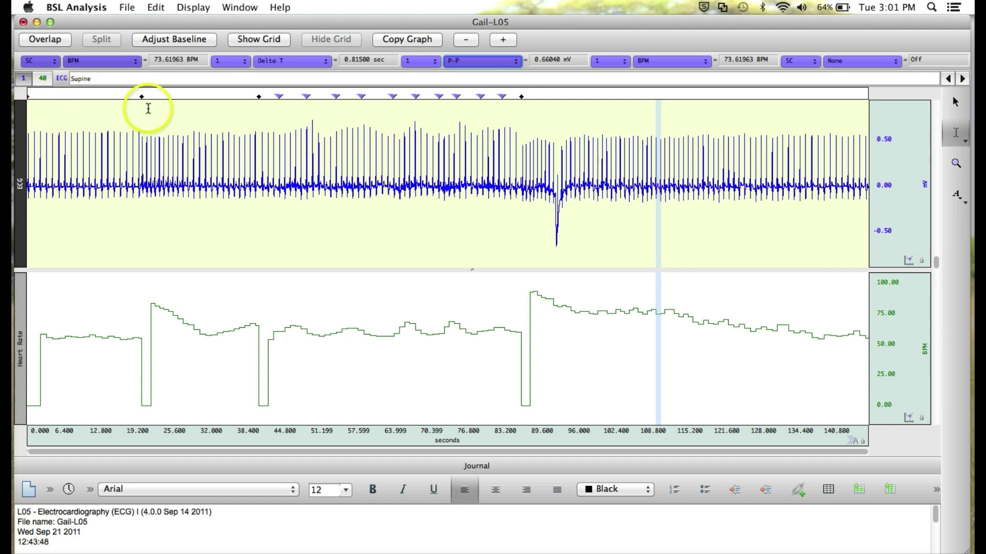
# Select the Seated, After exercise and Deep breathing event markers in turn to read their labels.
pyautogui.moveTo(142, 99)
pyautogui.click(142, 98)
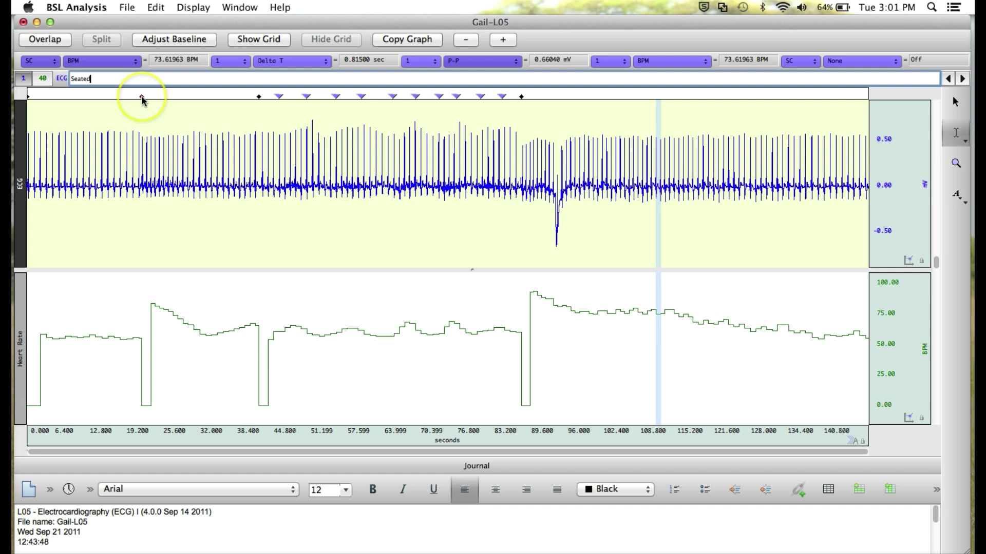
pyautogui.moveTo(143, 101)
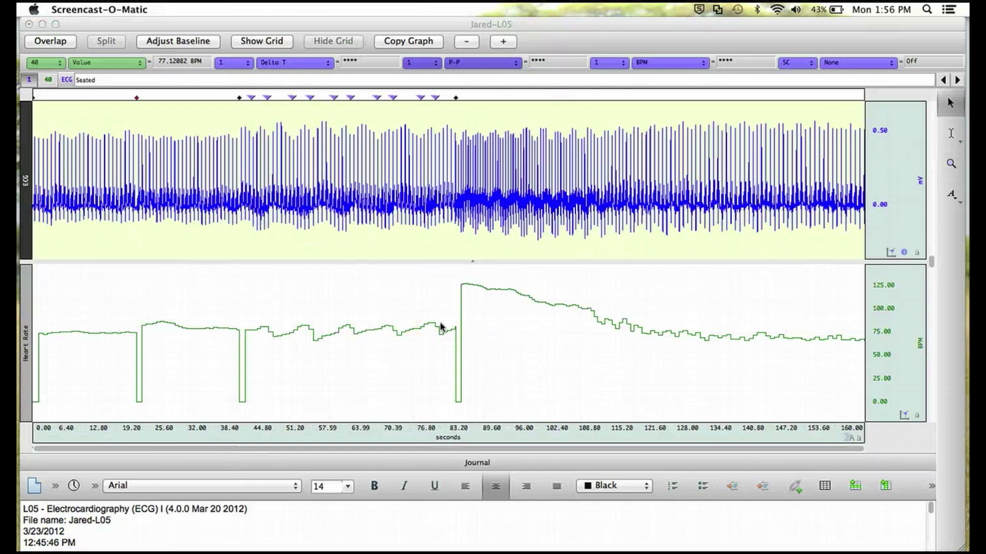
pyautogui.click(312, 235)
pyautogui.click(269, 178)
pyautogui.click(455, 98)
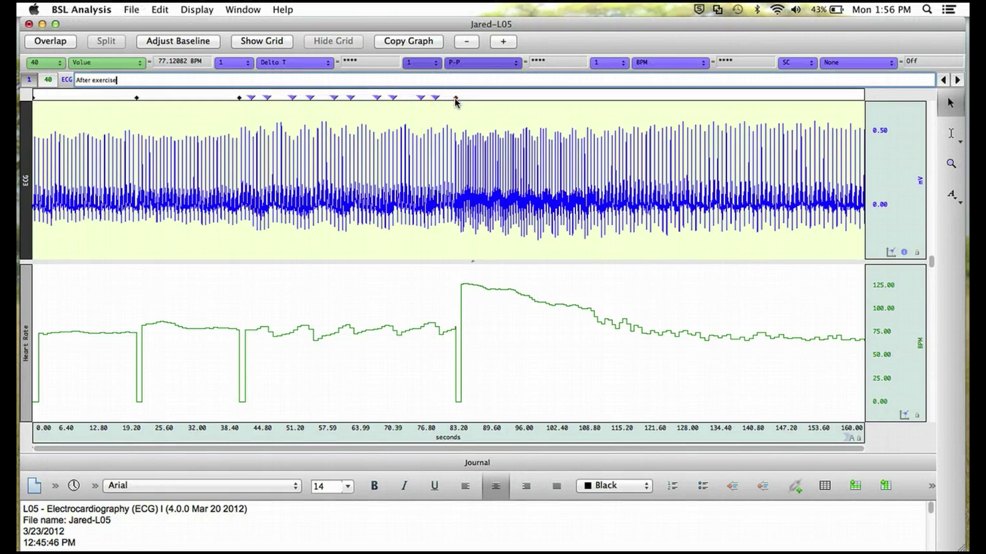
pyautogui.moveTo(455, 100)
pyautogui.mouseDown()
pyautogui.moveTo(220, 113)
pyautogui.moveTo(142, 93)
pyautogui.mouseUp()
pyautogui.click(137, 97)
pyautogui.click(958, 81)
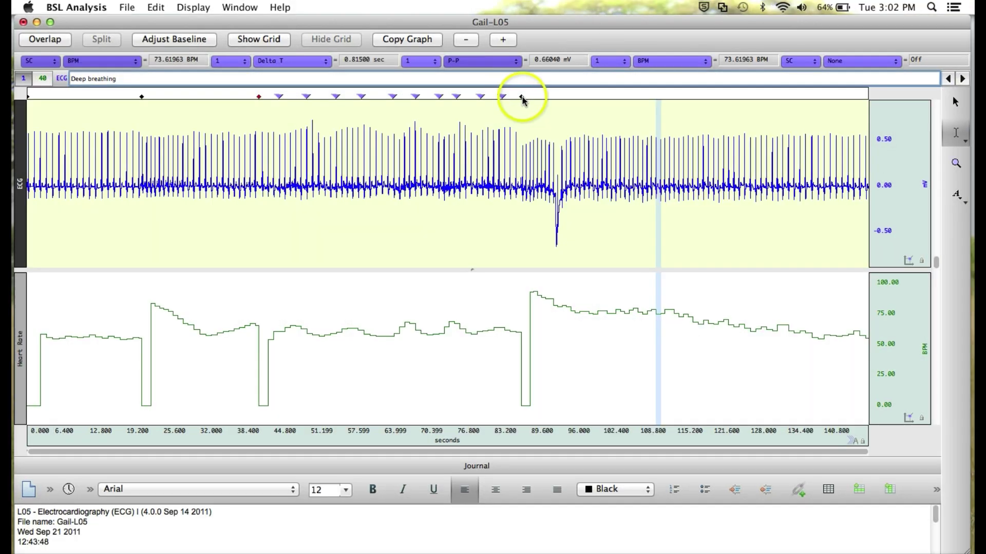
# Label the 86.080 s event 'After exercise (running)' and reselect the Deep breathing marker near 40 s.
pyautogui.click(522, 97)
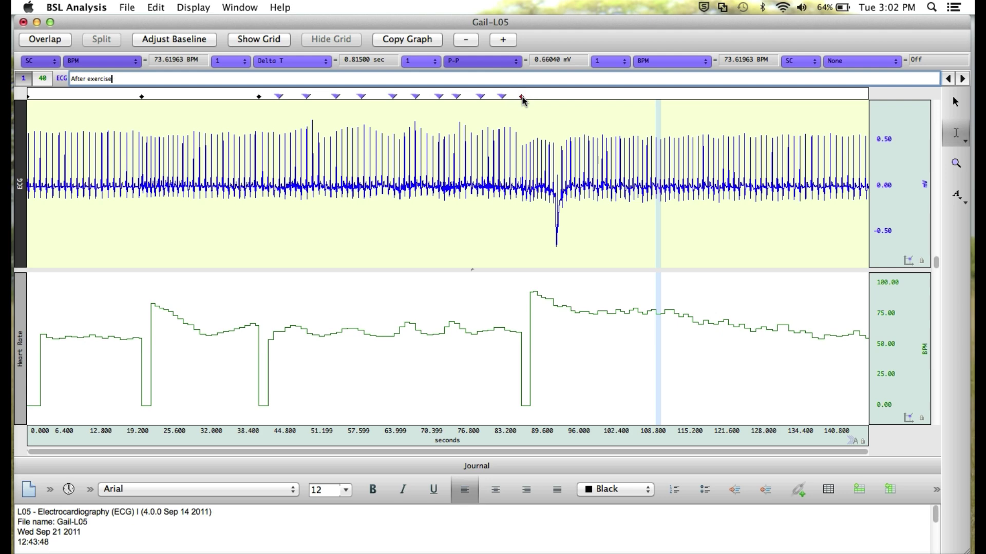
pyautogui.click(116, 78)
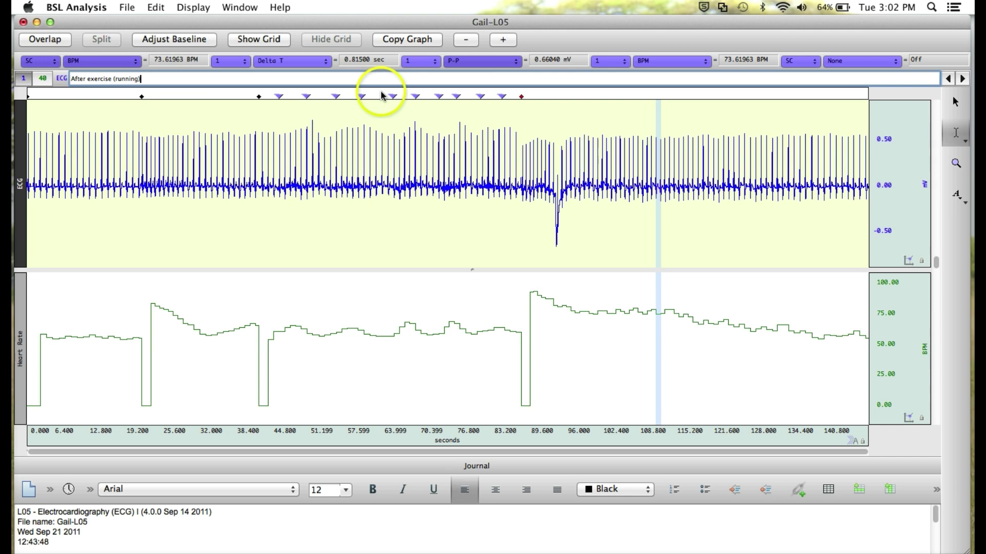
pyautogui.click(258, 97)
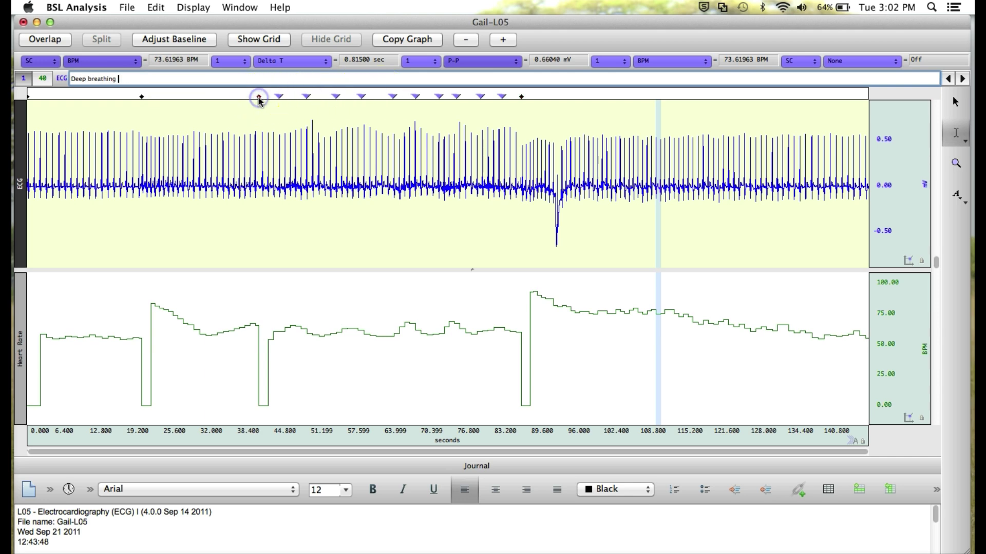
pyautogui.click(521, 97)
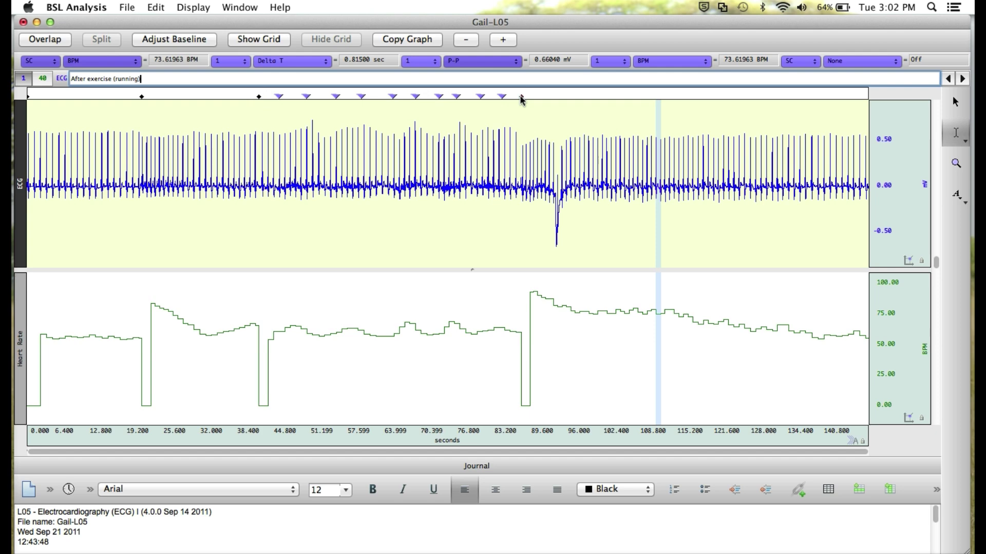
pyautogui.click(521, 97)
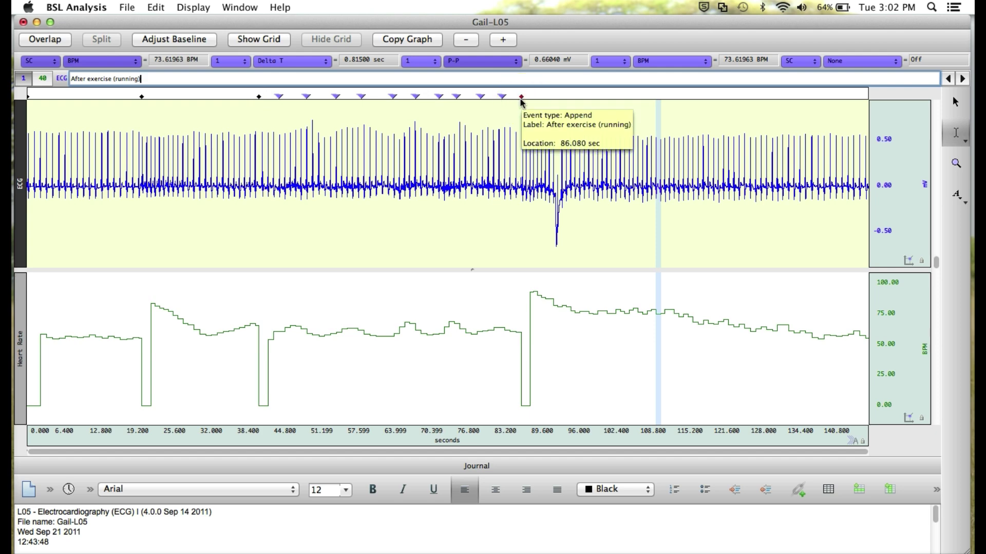
pyautogui.click(259, 97)
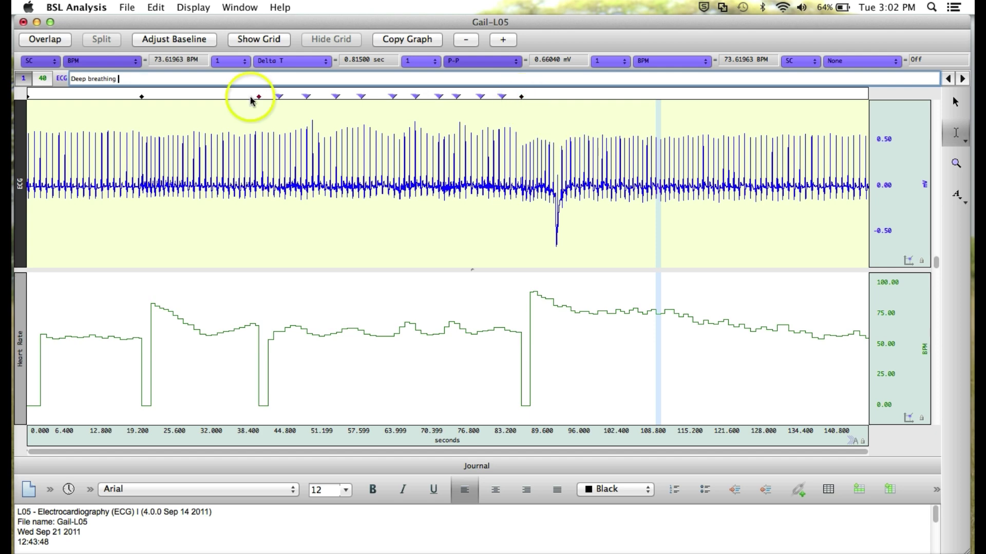
# Inspect the start of inhale and exhale markers and zoom the view to about 39–88 s.
pyautogui.moveTo(280, 97)
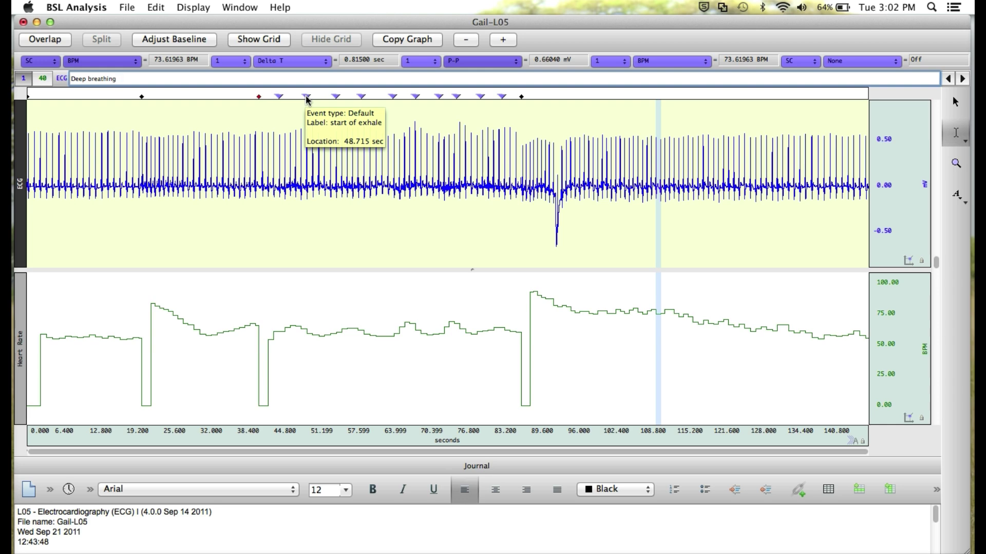
pyautogui.click(336, 99)
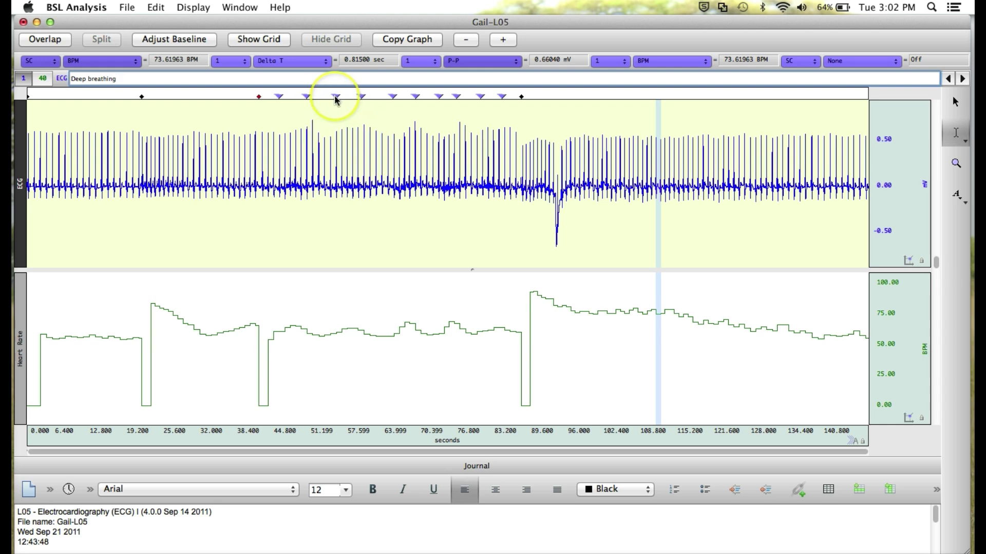
pyautogui.click(439, 99)
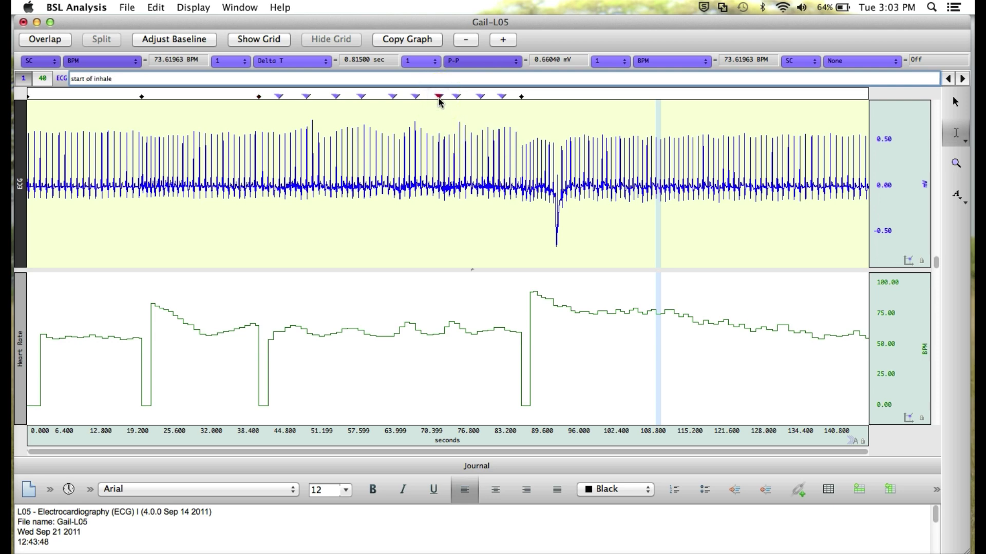
pyautogui.click(69, 71)
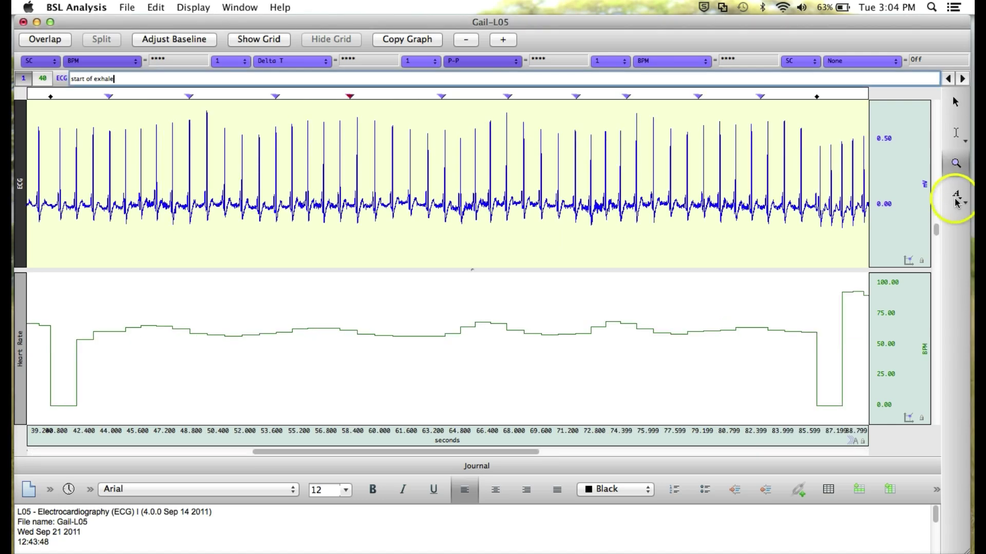
pyautogui.click(957, 200)
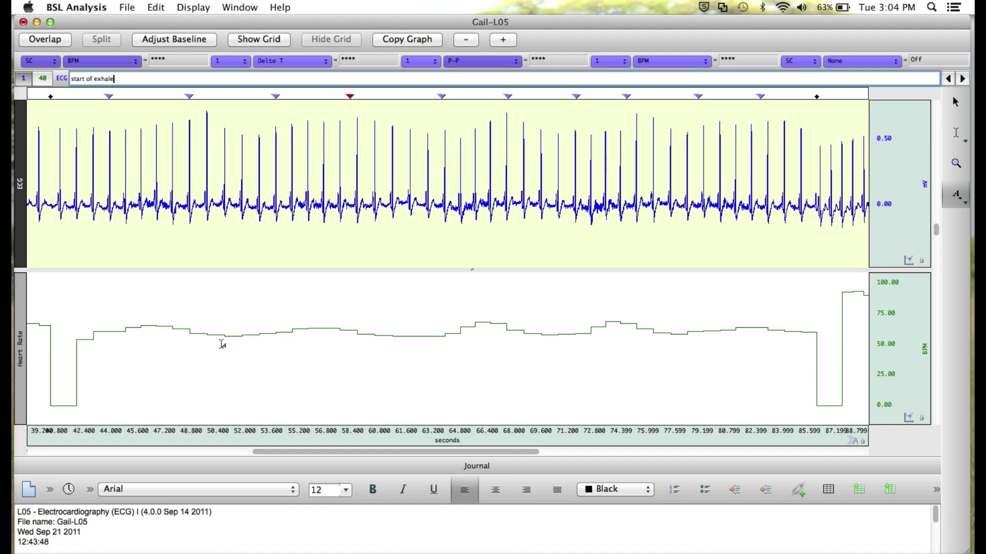
# Add a 'Start of Deep Breathing' annotation on the heart-rate graph, anchored at the rise.
pyautogui.click(48, 303)
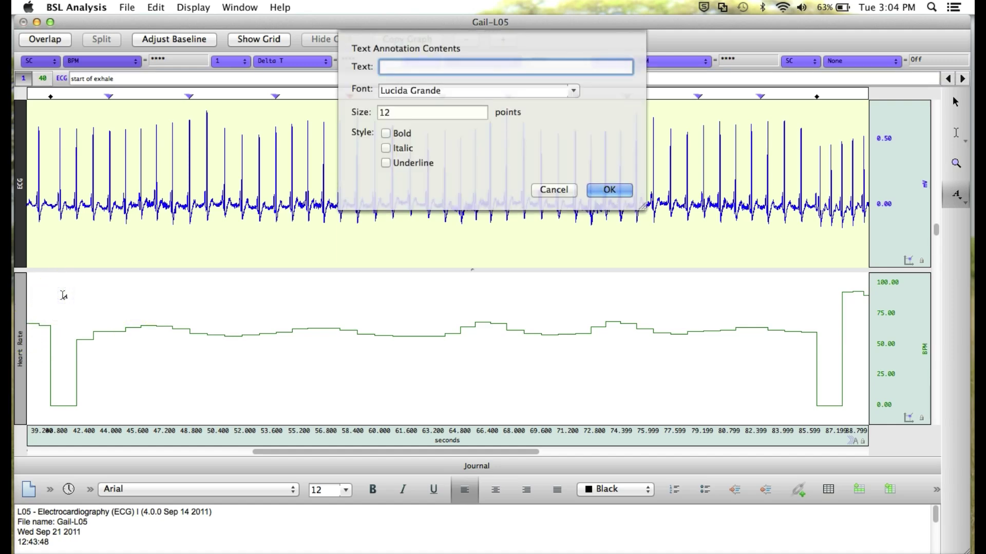
pyautogui.write('Start of Deep Breathing')
pyautogui.click(609, 189)
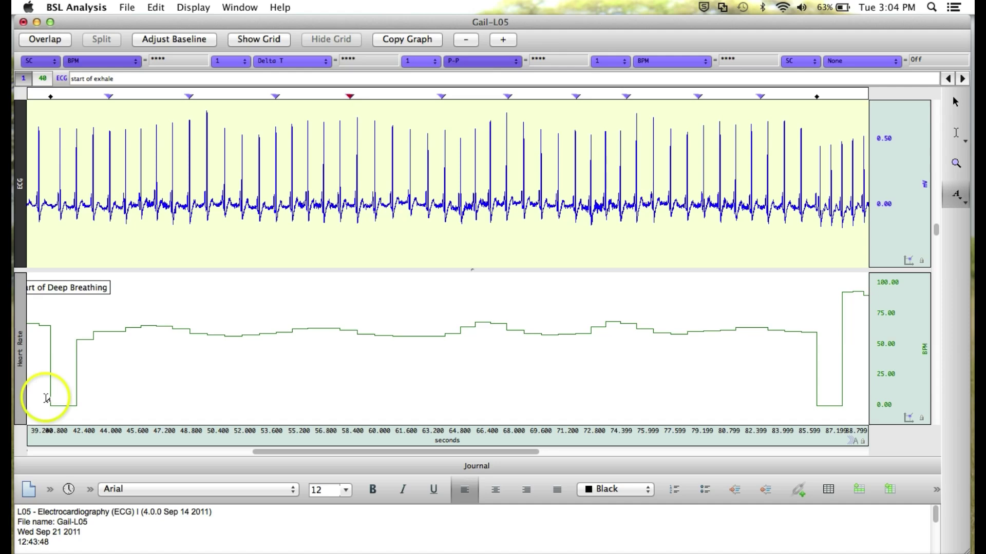
pyautogui.click(84, 287)
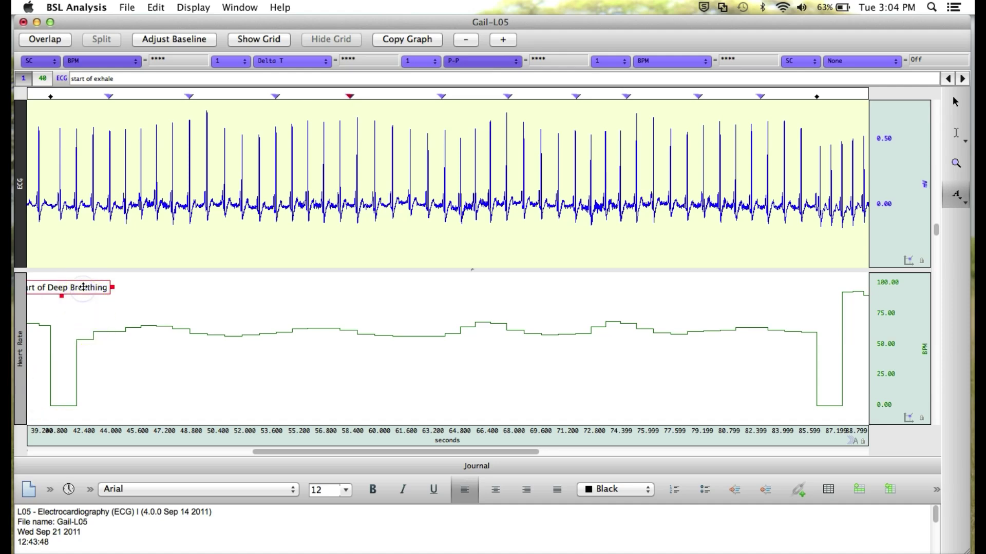
pyautogui.moveTo(83, 287)
pyautogui.mouseDown()
pyautogui.moveTo(79, 279)
pyautogui.moveTo(149, 279)
pyautogui.moveTo(79, 307)
pyautogui.mouseUp()
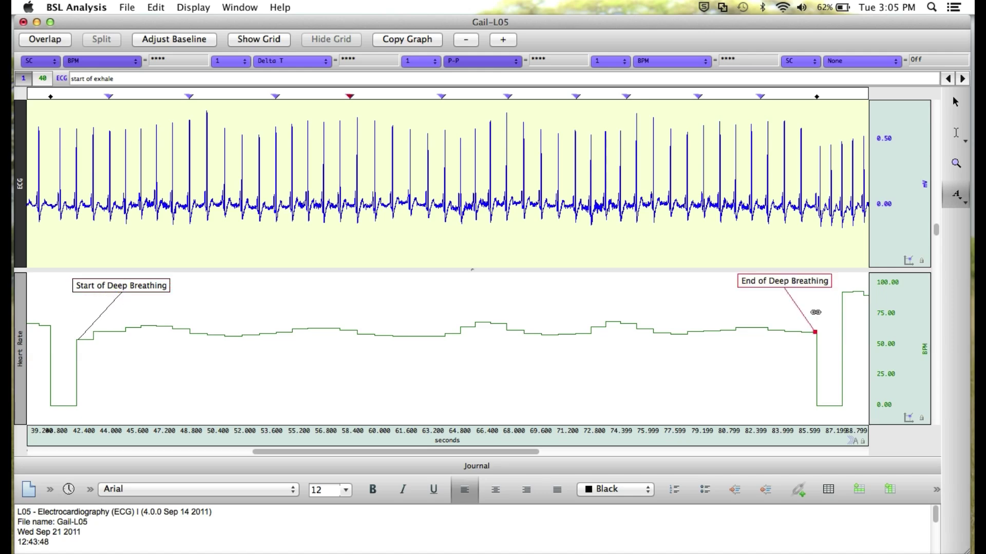
pyautogui.click(957, 199)
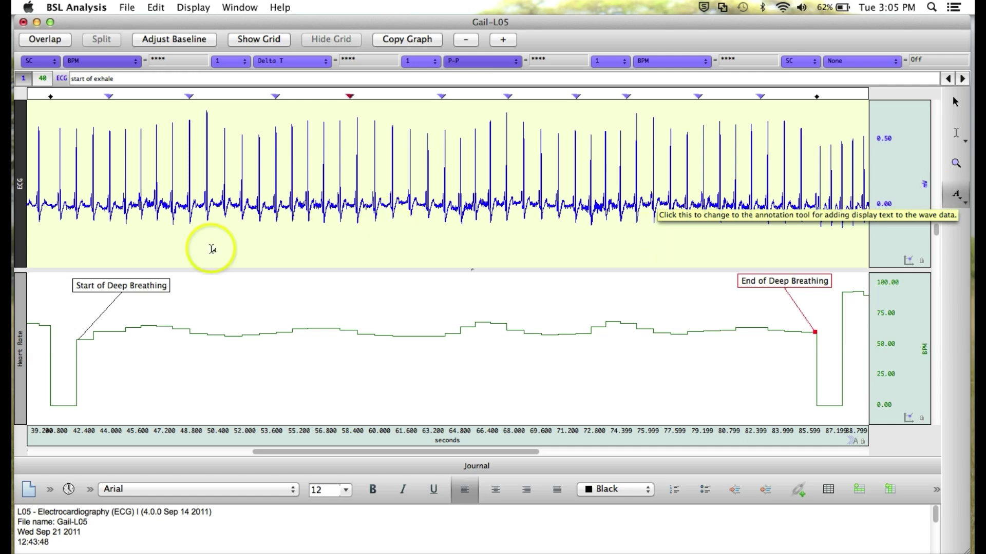
pyautogui.click(955, 194)
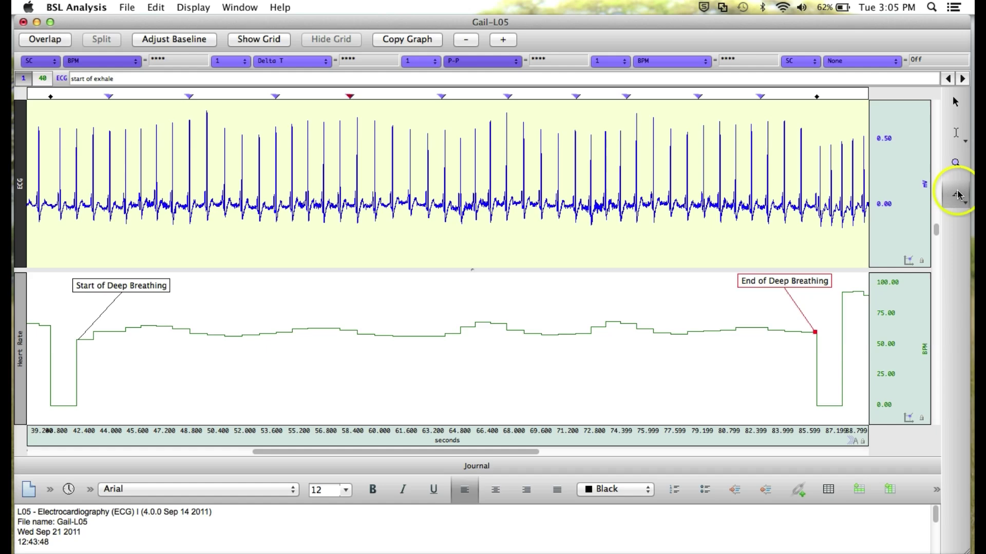
# Zoom in on a single ECG heartbeat near 61.8 s.
pyautogui.click(955, 164)
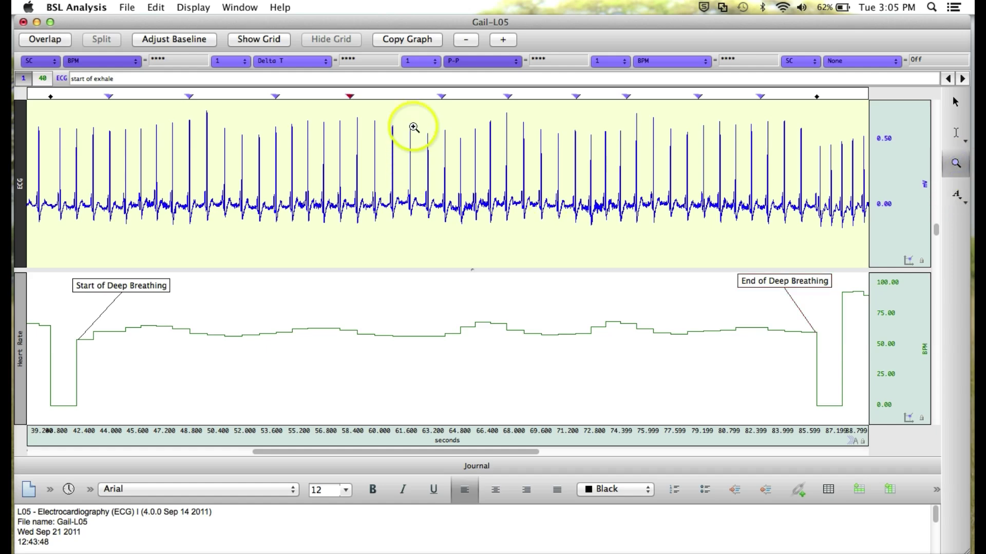
pyautogui.moveTo(399, 114)
pyautogui.mouseDown()
pyautogui.moveTo(422, 159)
pyautogui.moveTo(422, 223)
pyautogui.mouseUp()
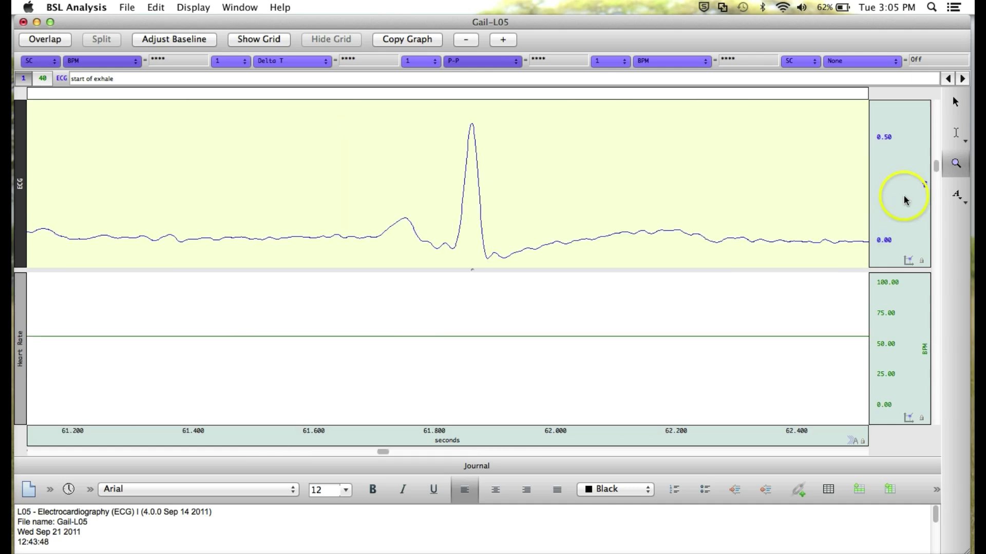
pyautogui.click(956, 194)
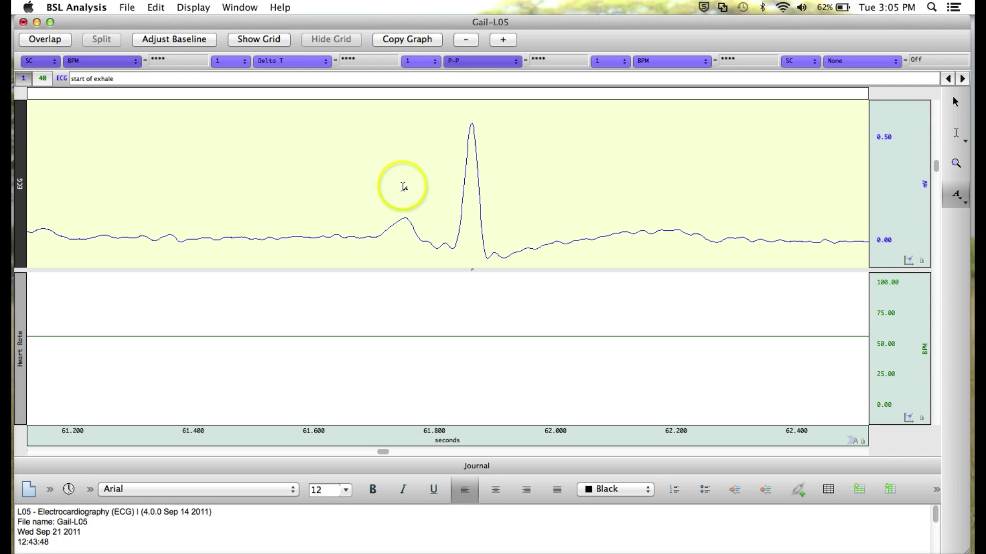
# Add a 'P Wave' label on the ECG and anchor it to the P-wave peak.
pyautogui.click(401, 187)
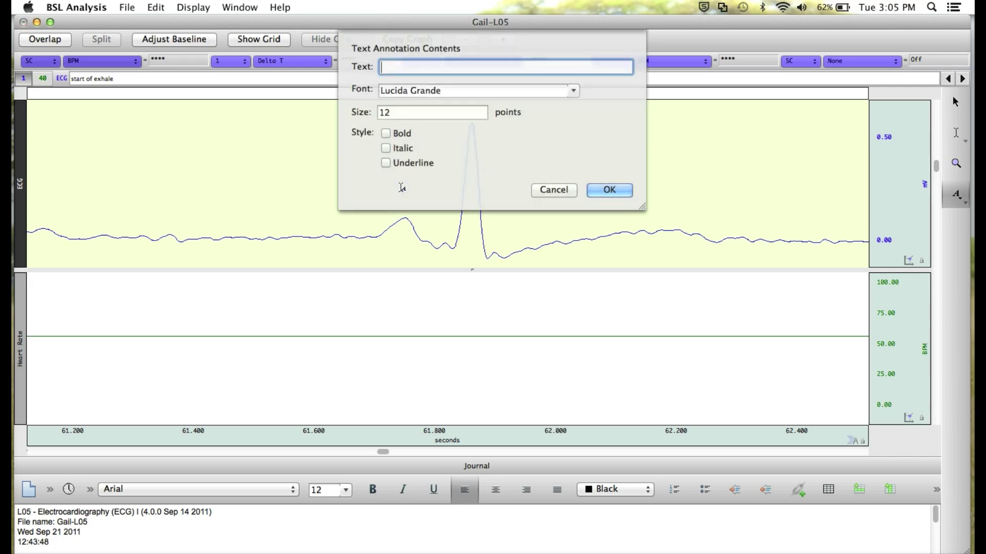
pyautogui.write('P Wave')
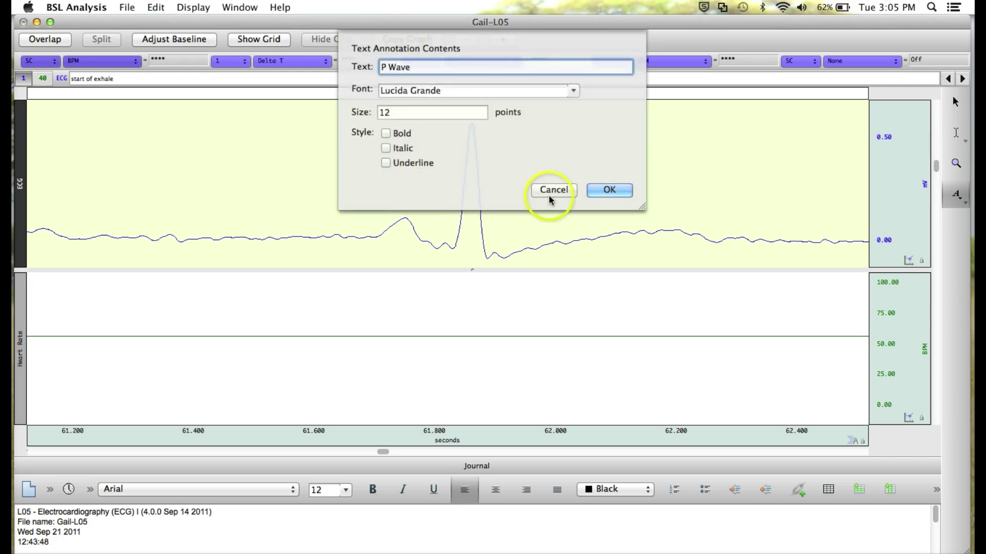
pyautogui.click(620, 190)
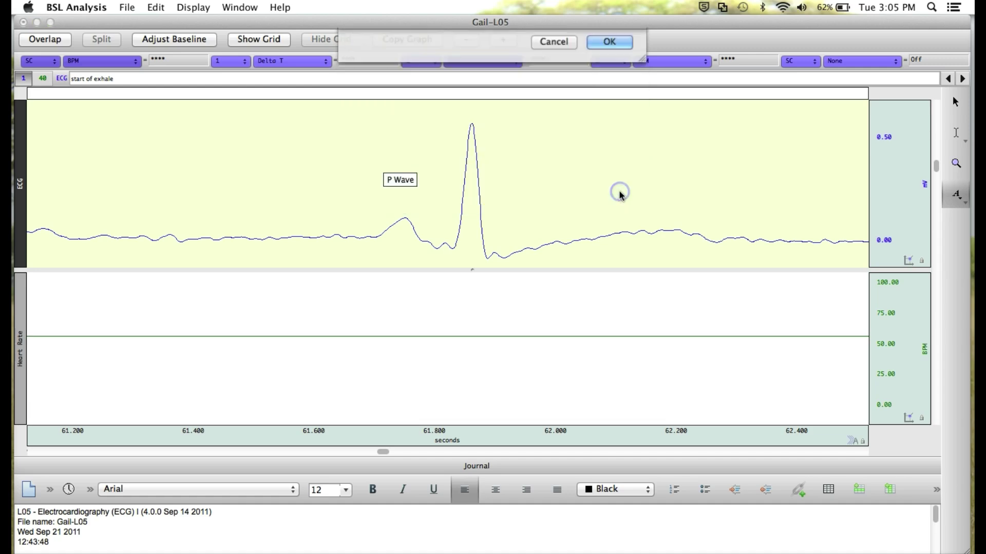
pyautogui.click(399, 182)
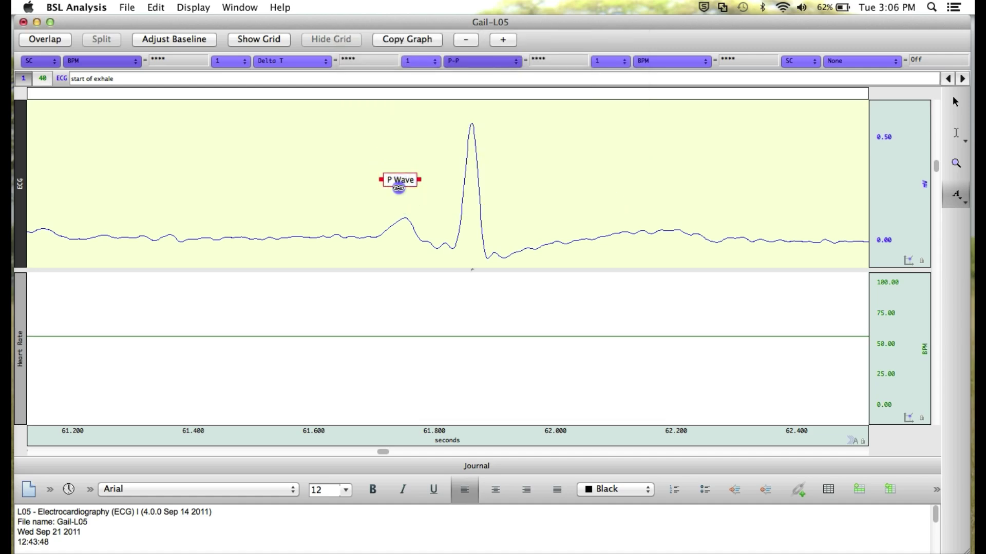
pyautogui.moveTo(399, 186); pyautogui.dragTo(405, 193)
pyautogui.click(133, 73)
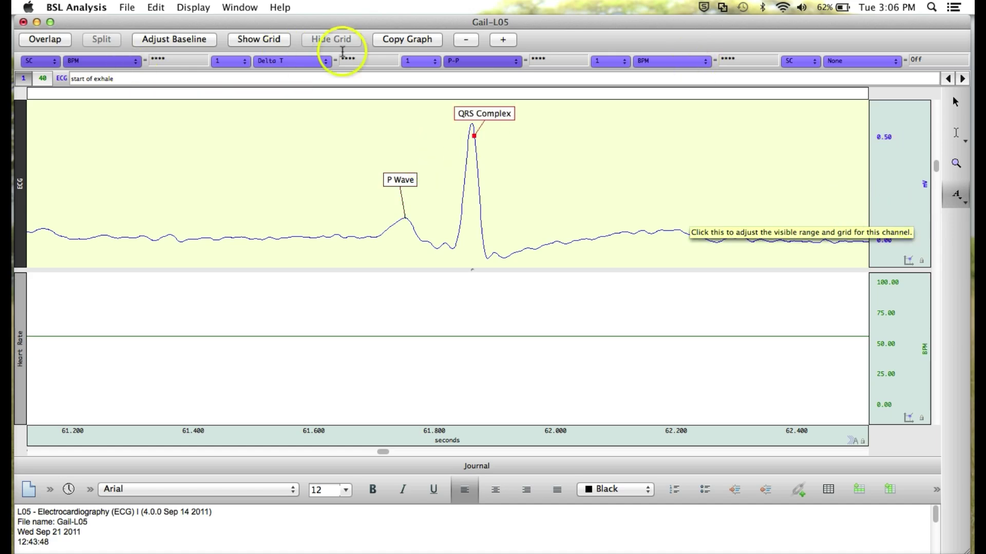
# Zoom back out from the single beat to the 39–88 s view with Display > Zoom Back.
pyautogui.click(189, 8)
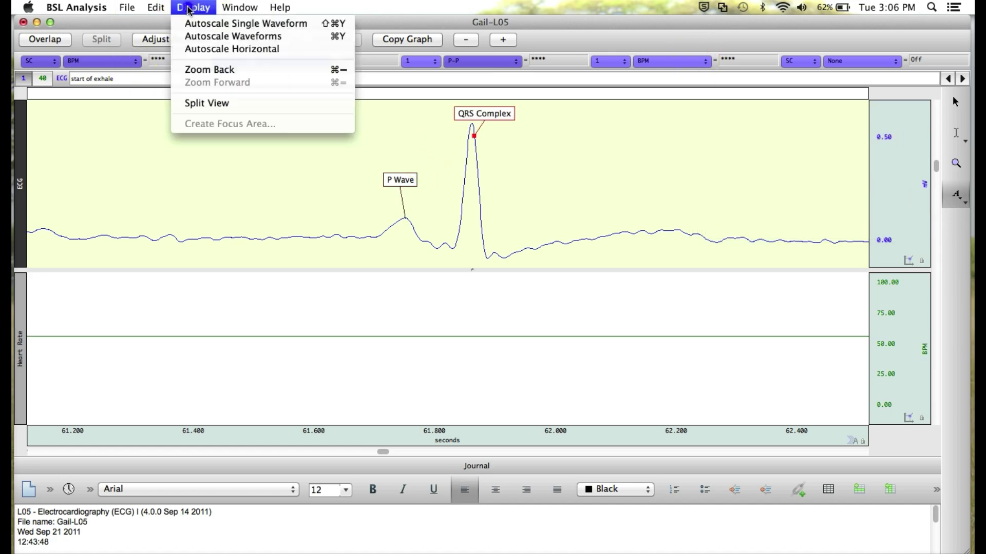
pyautogui.click(202, 73)
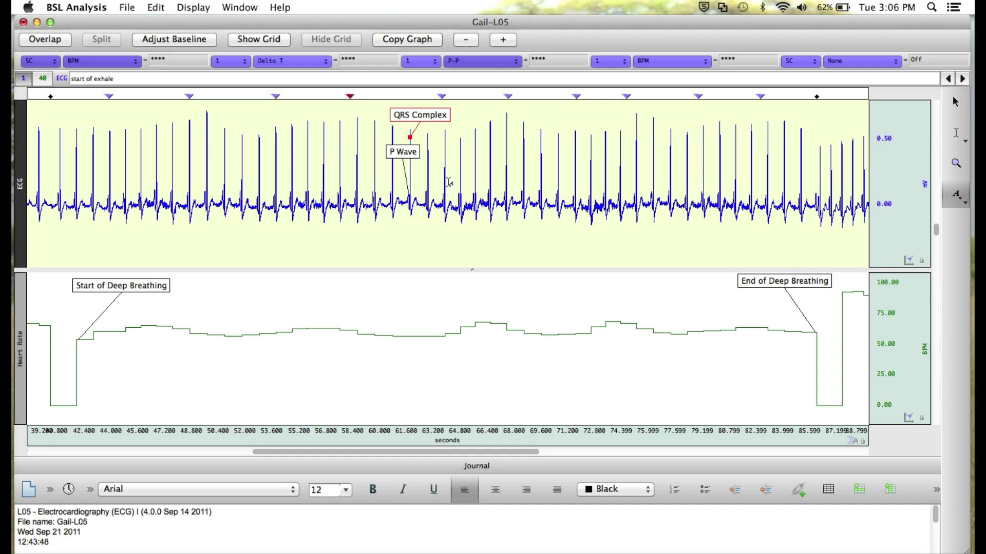
pyautogui.click(966, 205)
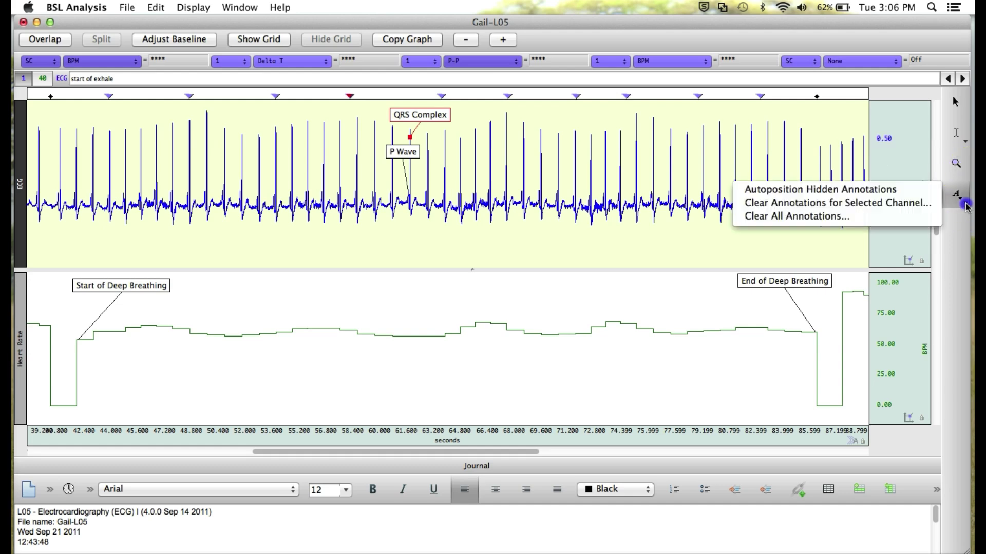
# Choose Clear All Annotations and confirm with Yes, erasing the P Wave, QRS Complex and deep-breathing labels.
pyautogui.click(909, 224)
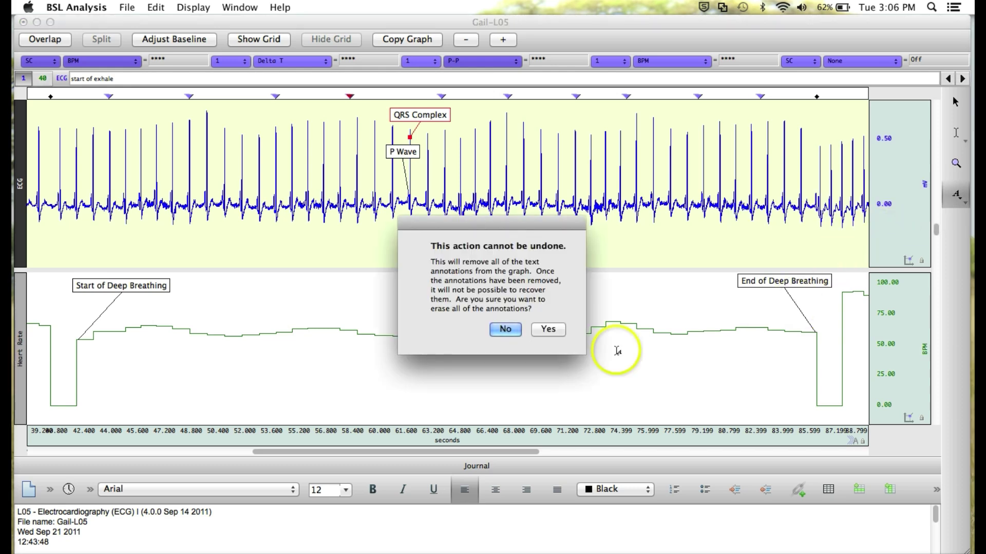
pyautogui.click(549, 329)
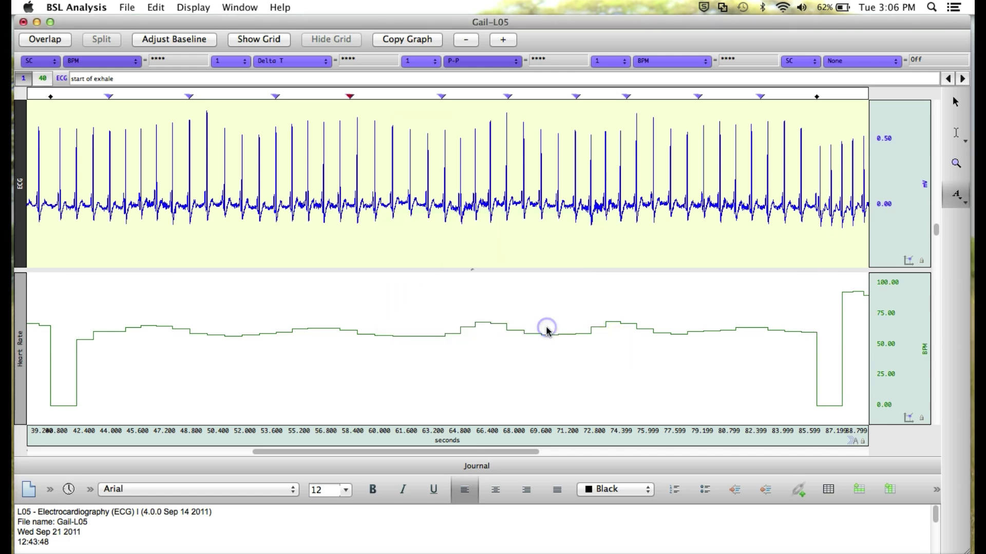